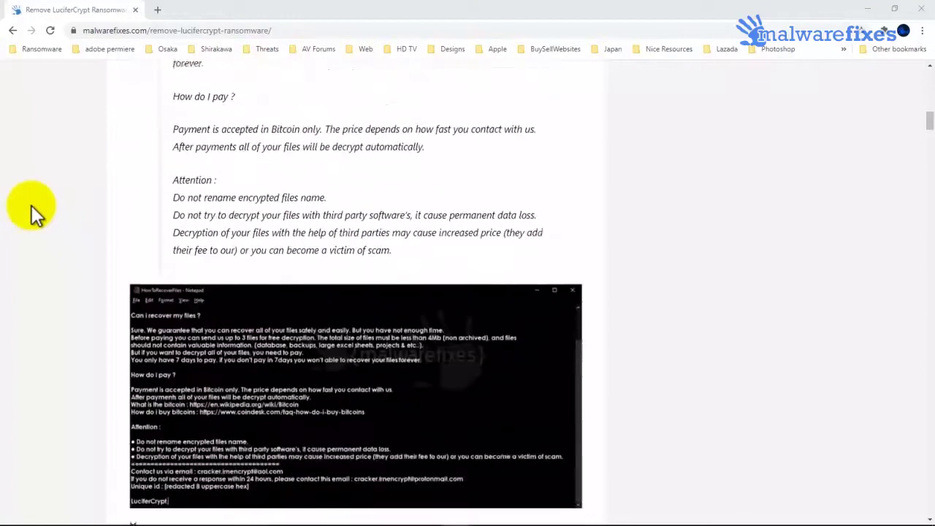
Download the malware removal tool from the LuciferCrypt removal guide and run the downloaded MBSetup.exe
scroll(32, 205, down, 10)
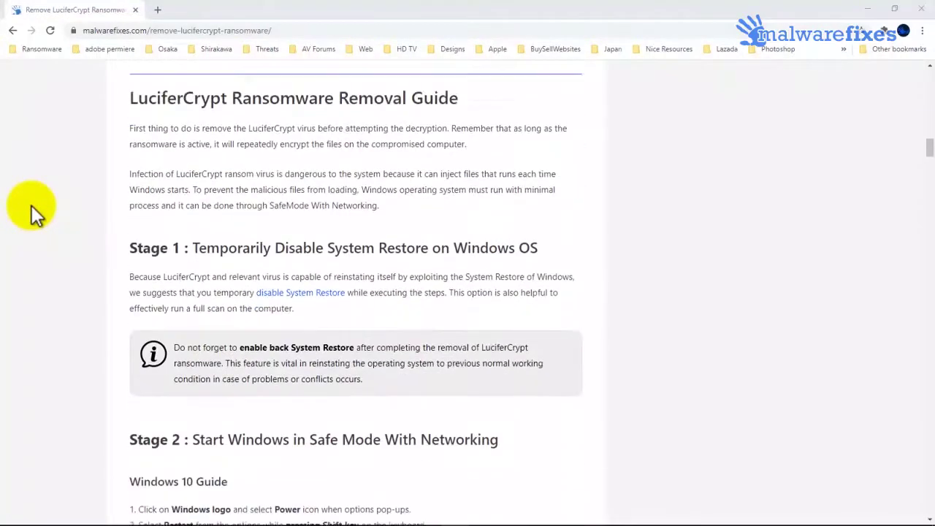
scroll(31, 205, down, 5)
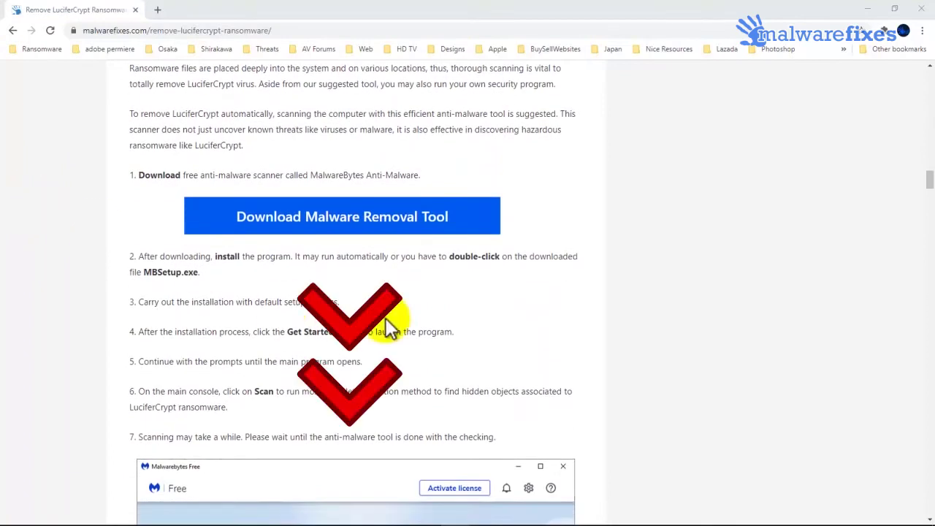
click(437, 231)
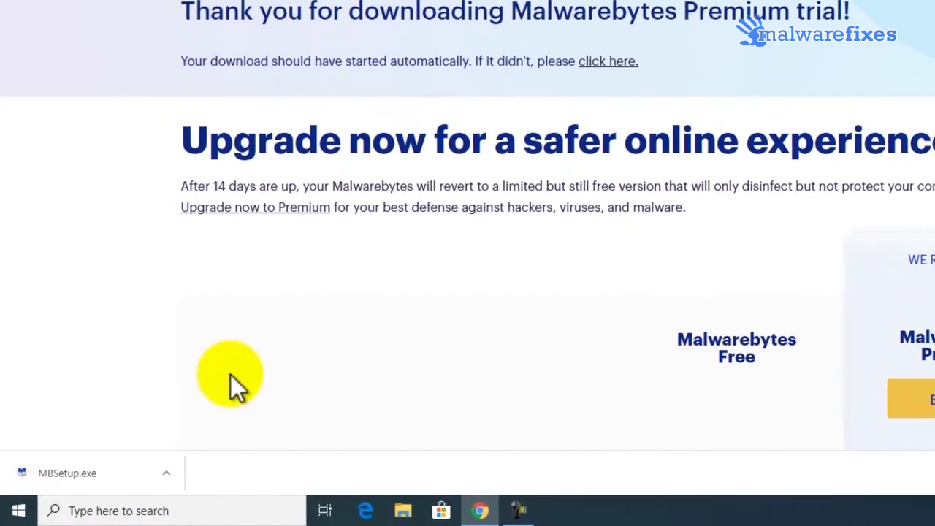
click(168, 475)
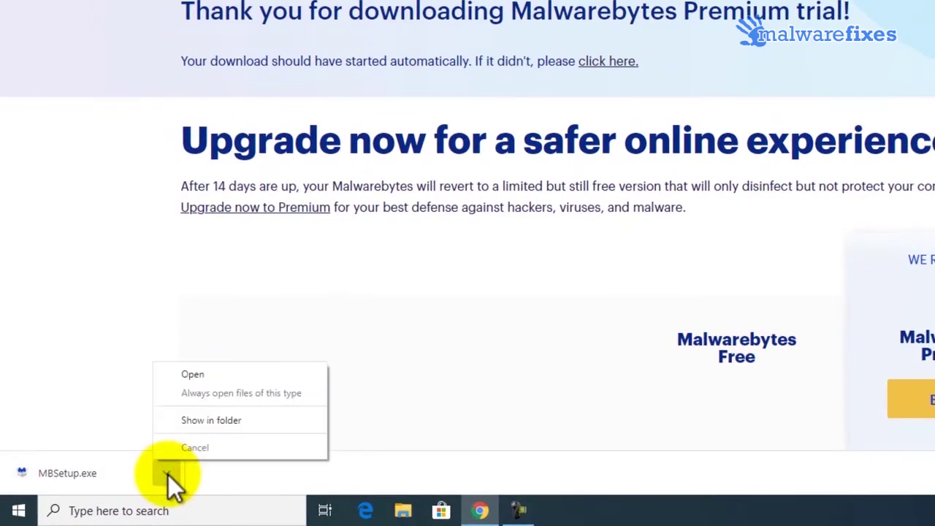
click(183, 377)
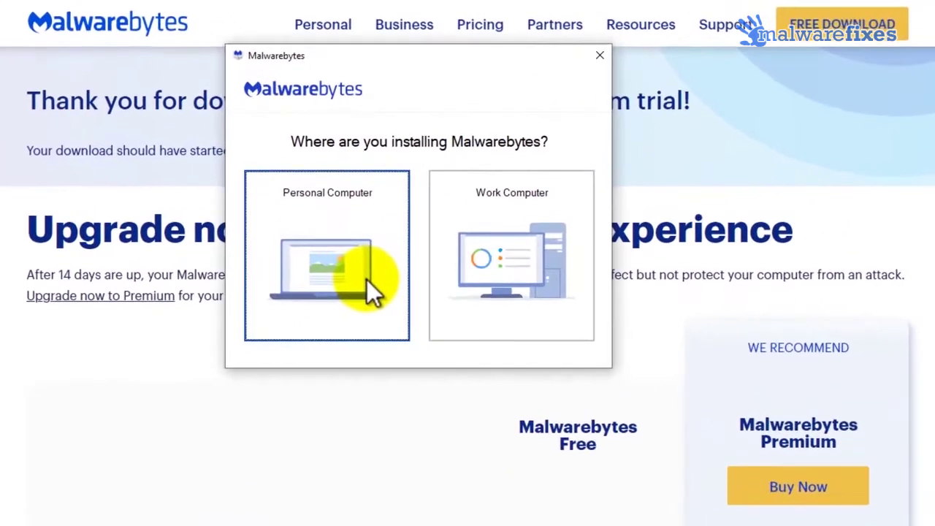
Install Malwarebytes for a personal computer without Browser Guard, and postpone the Premium offer at first launch
click(367, 280)
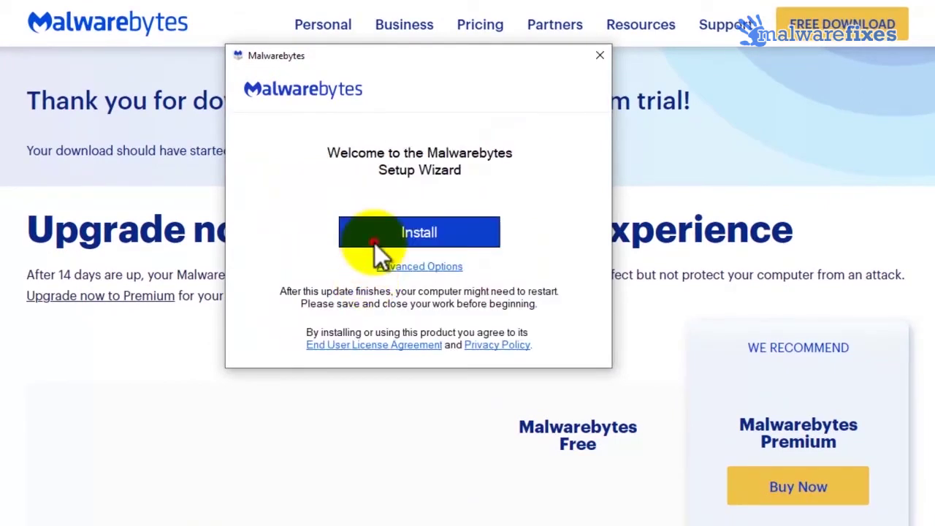
click(374, 242)
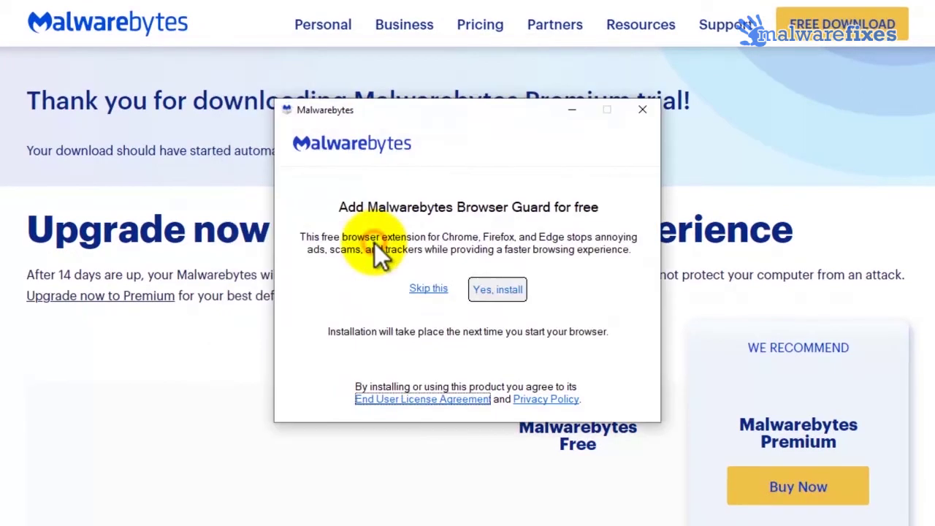
click(427, 290)
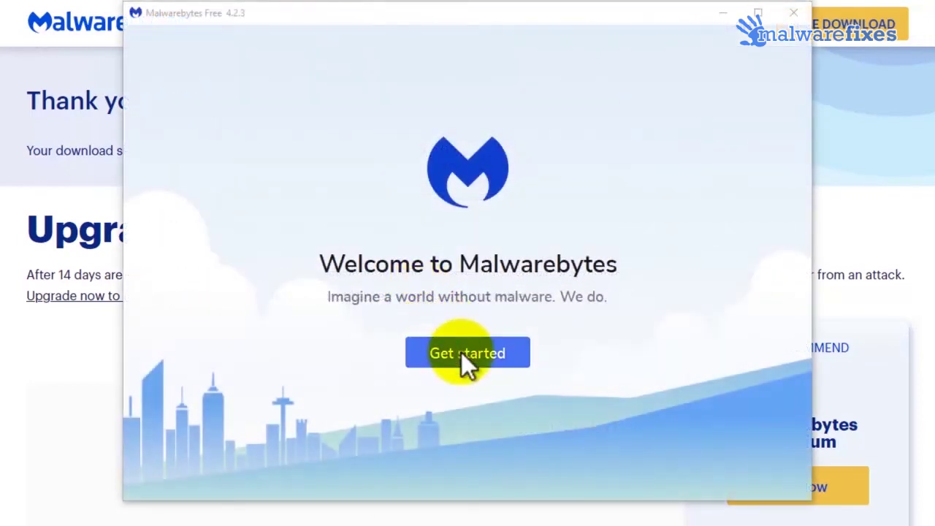
click(461, 352)
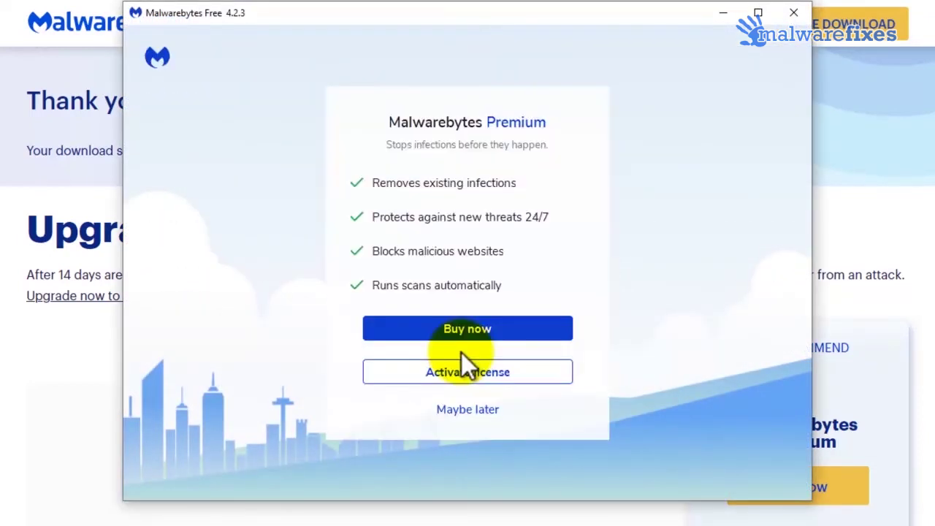
click(470, 409)
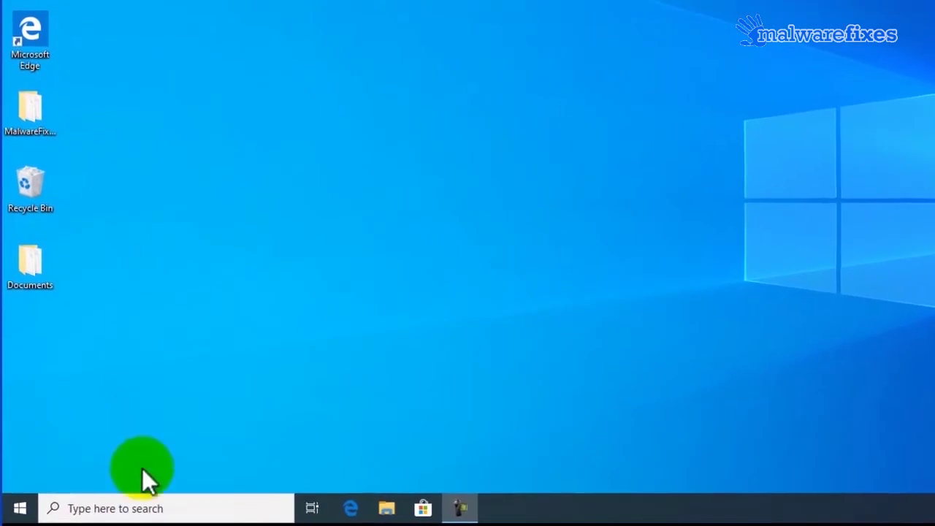
Search Windows for "system protection" and open the Create a restore point settings
click(108, 509)
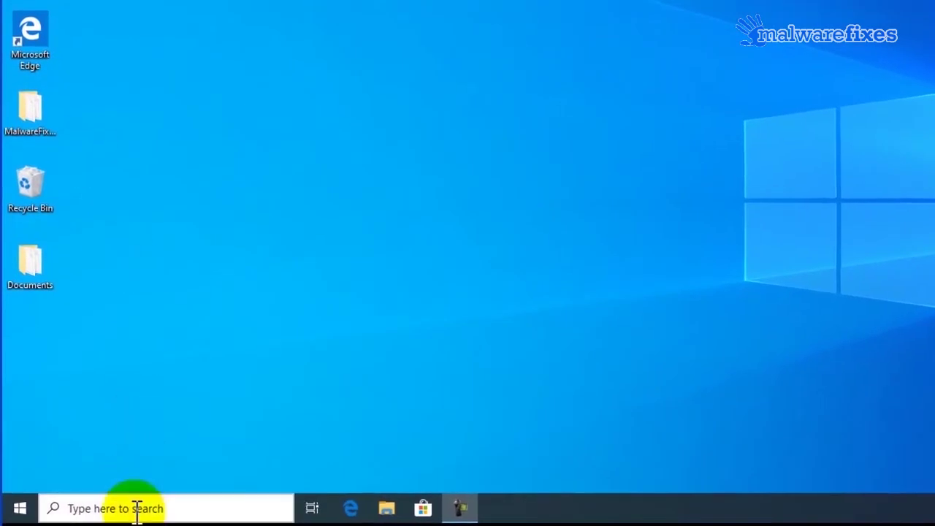
text(system pro)
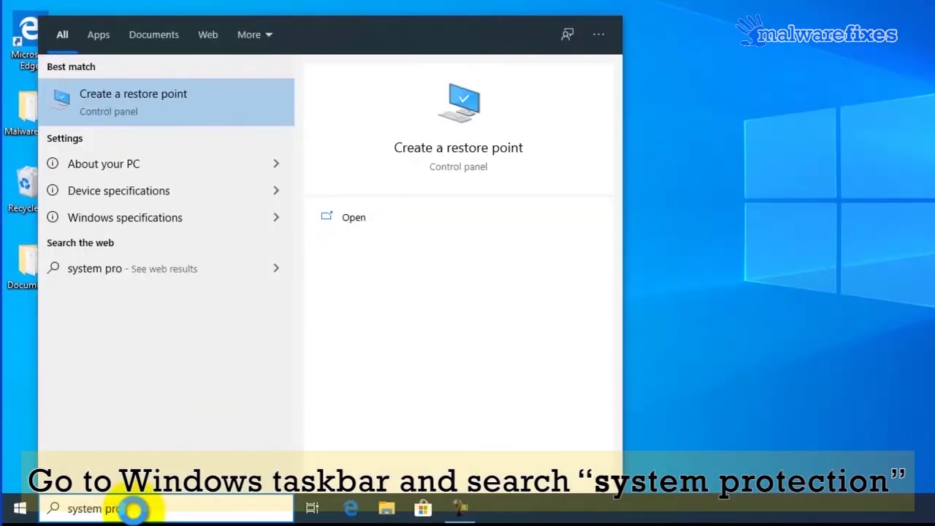
text(tection)
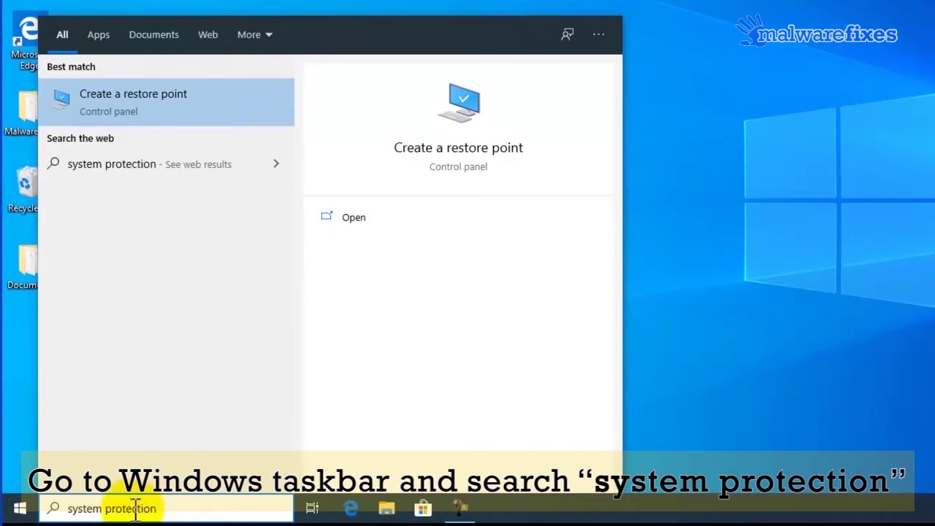
click(180, 98)
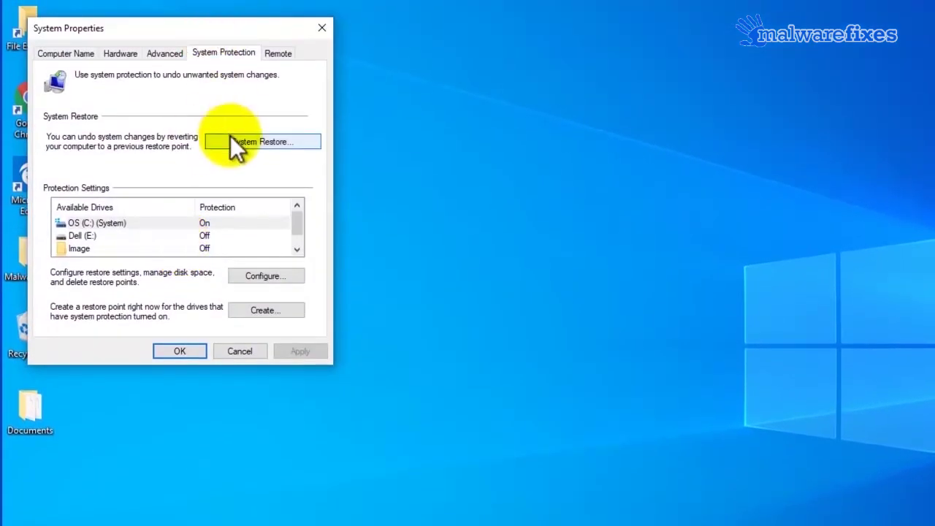
Disable system protection for the OS (C:) drive and confirm the change
click(123, 223)
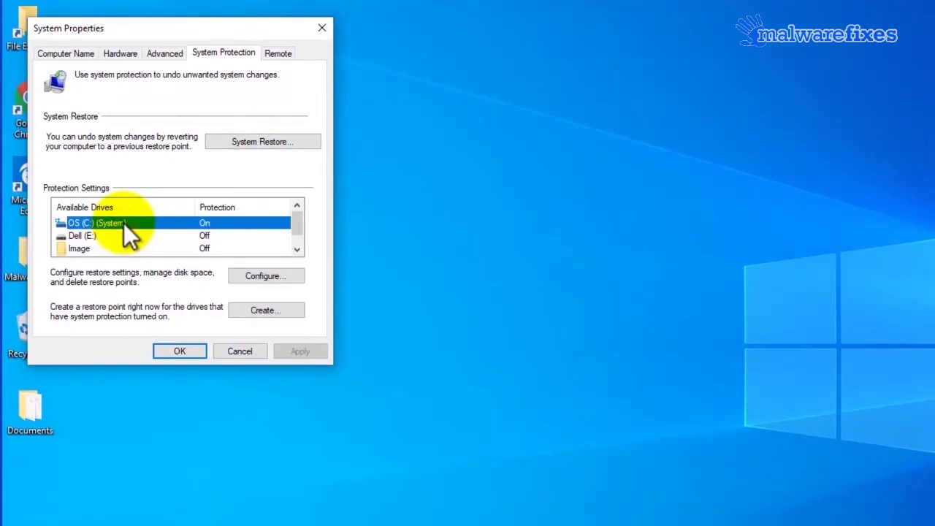
click(258, 276)
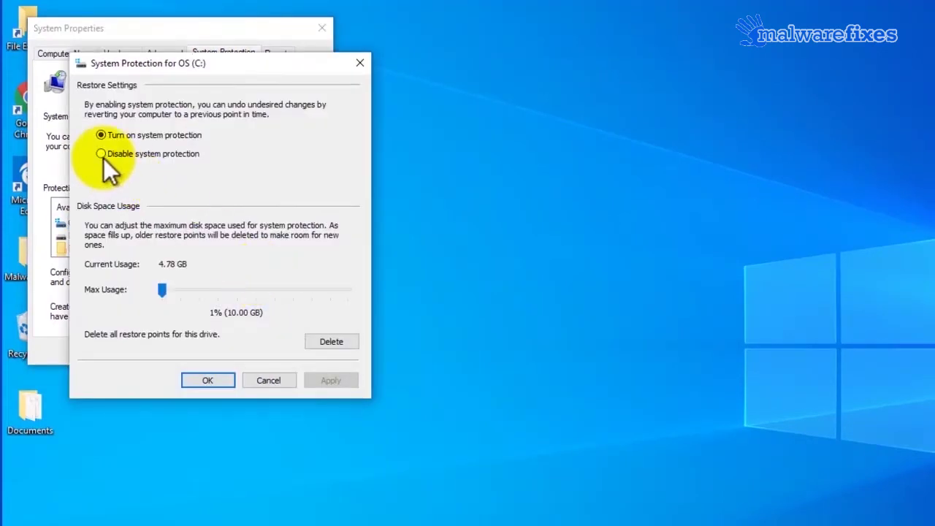
click(101, 155)
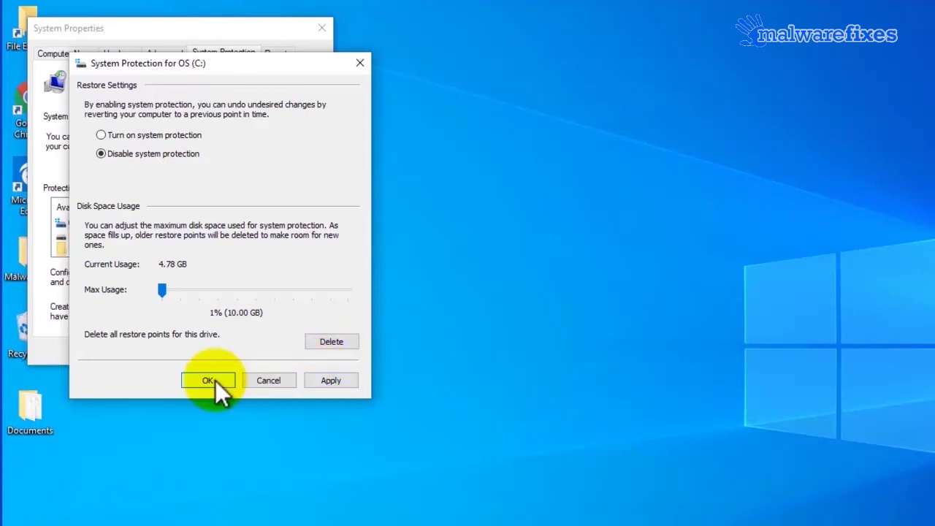
click(216, 381)
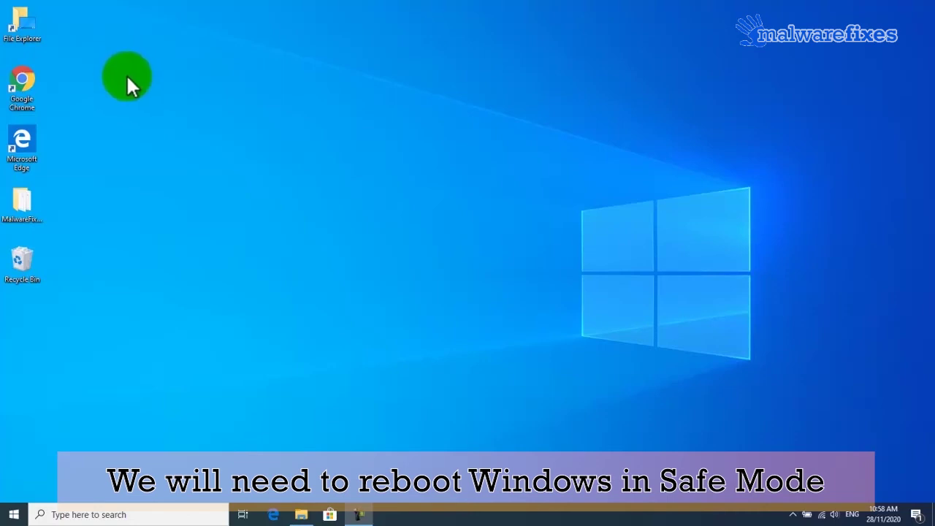
Search Windows for "mscofig" and open the System Configuration app
click(101, 514)
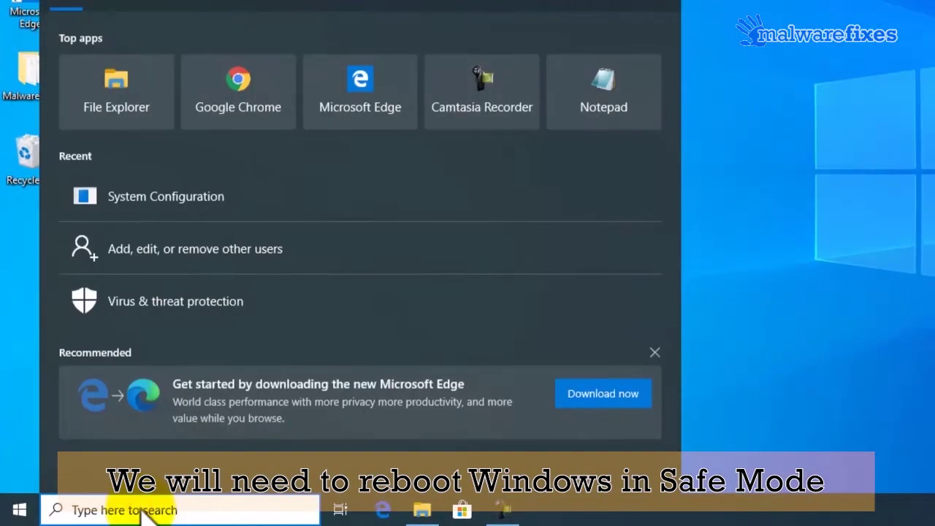
text(msco)
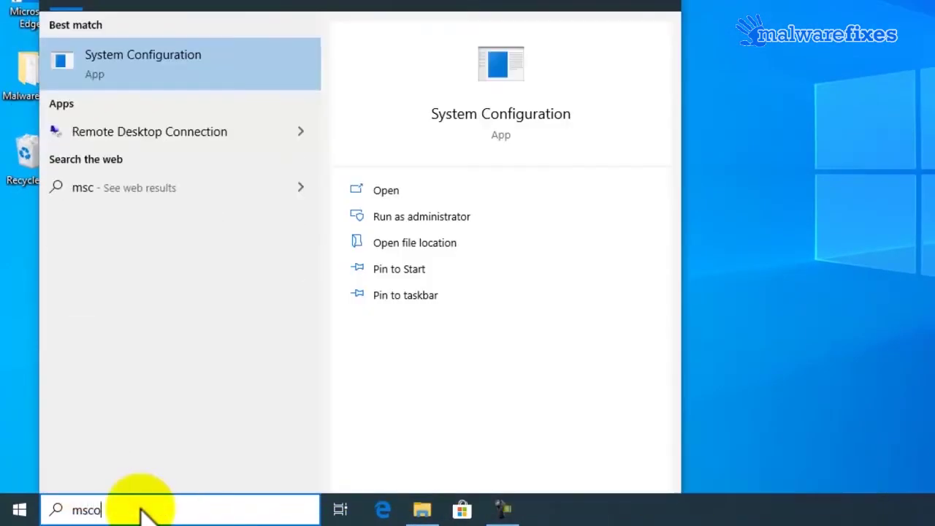
text(fig)
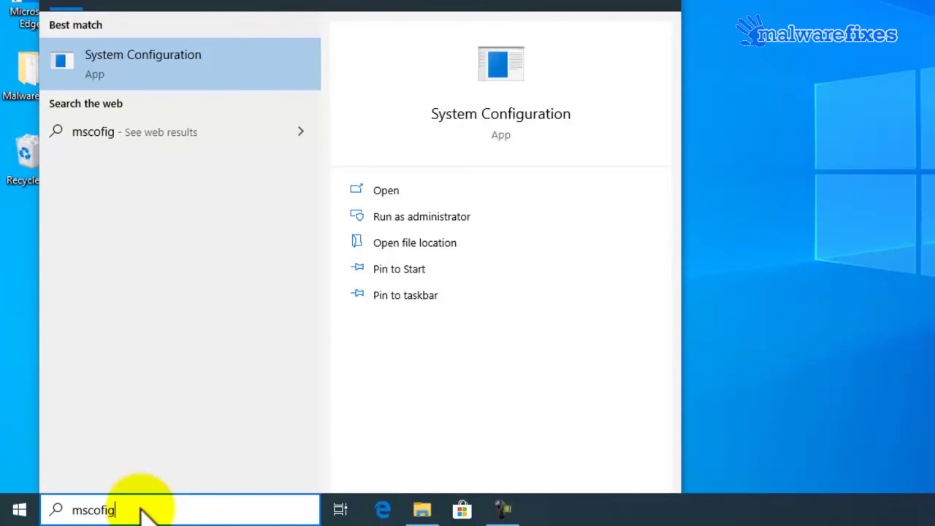
click(165, 76)
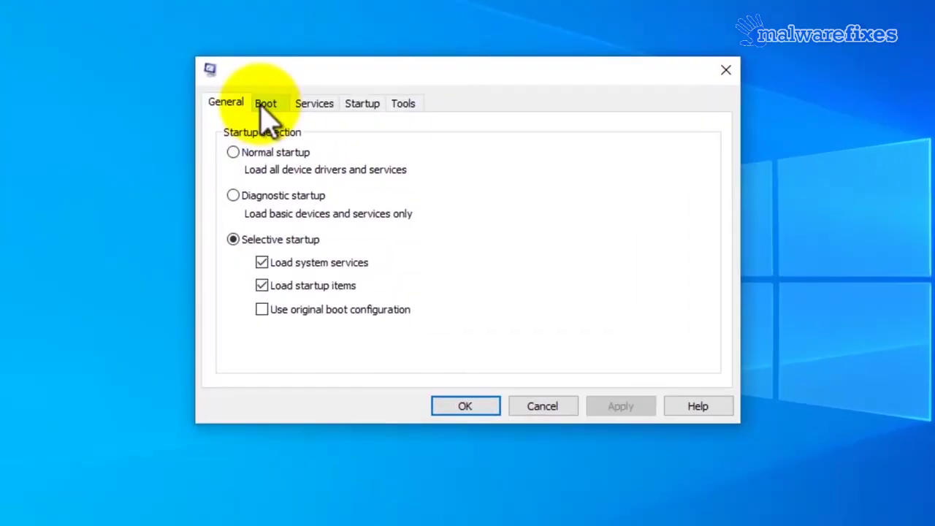
Enable Safe boot with the Minimal option in the boot options, apply it and restart the computer
click(265, 110)
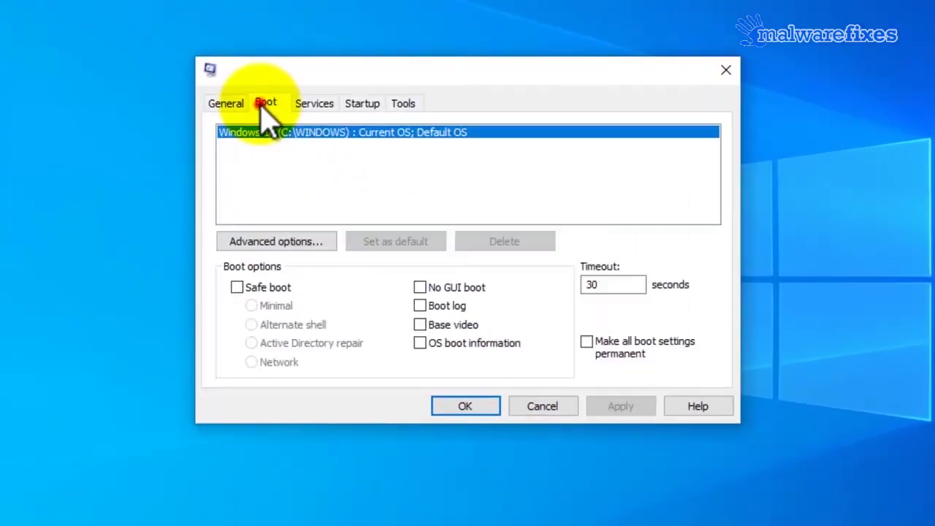
click(238, 289)
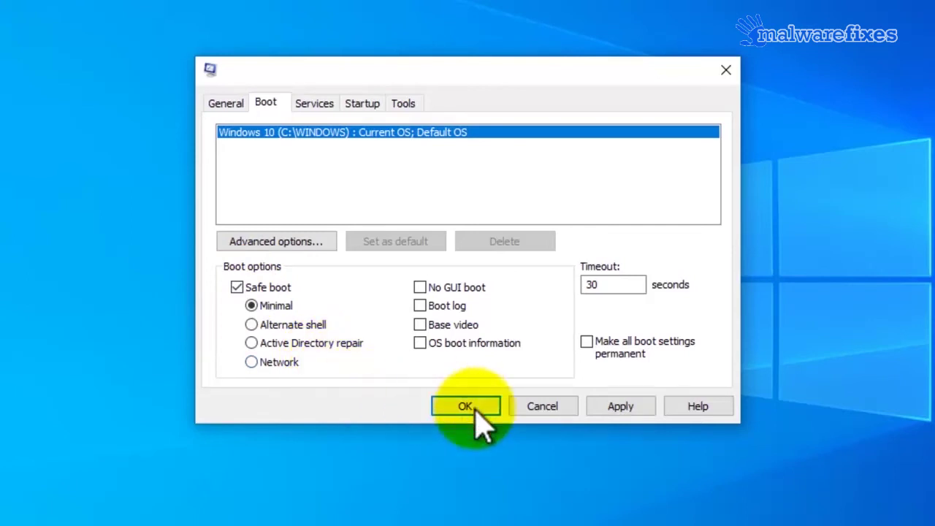
click(621, 406)
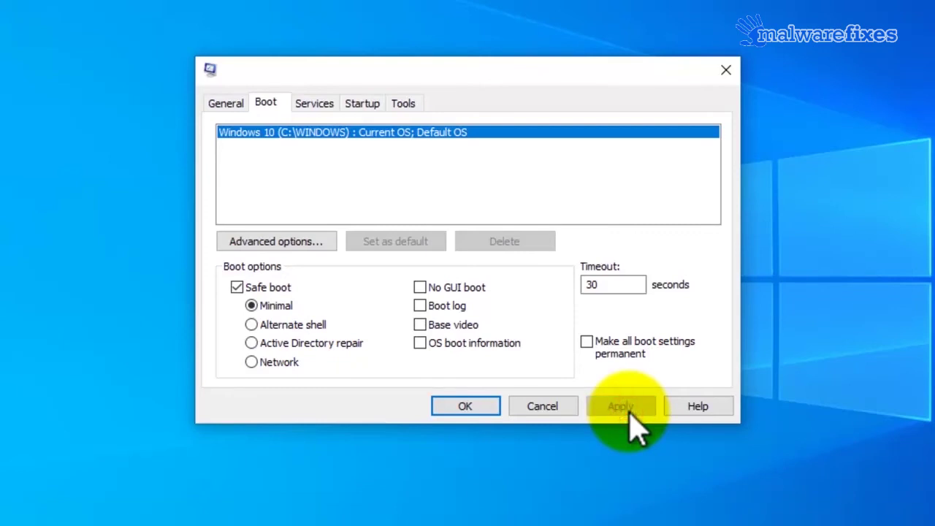
click(465, 409)
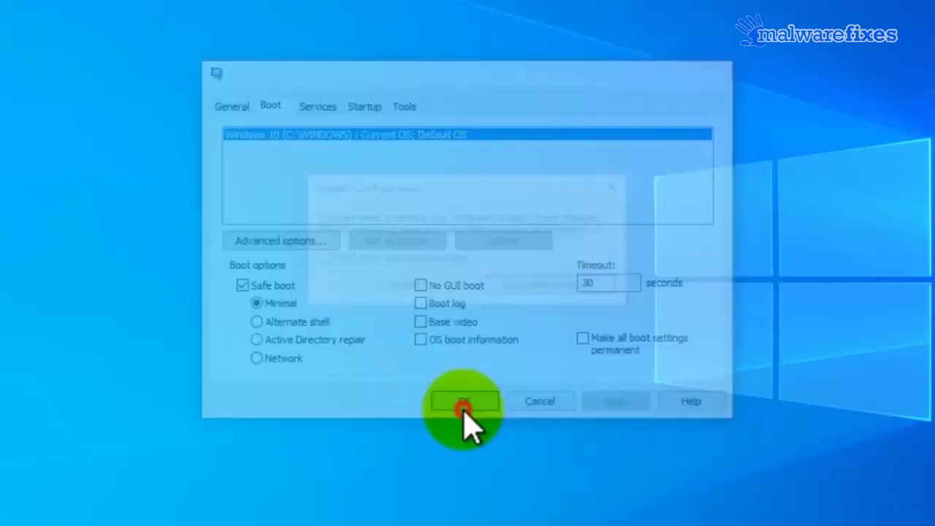
click(403, 289)
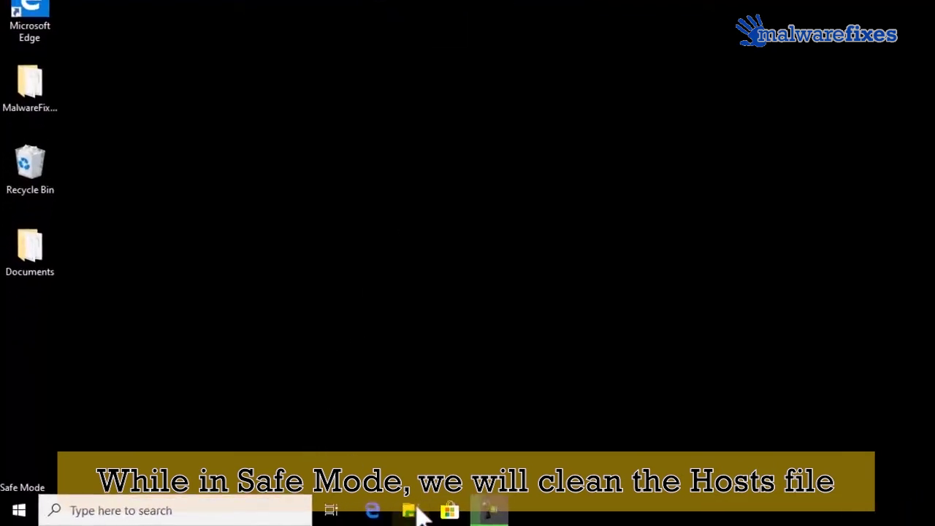
Open File Explorer and browse to the System32 folder under C:\Windows
click(379, 511)
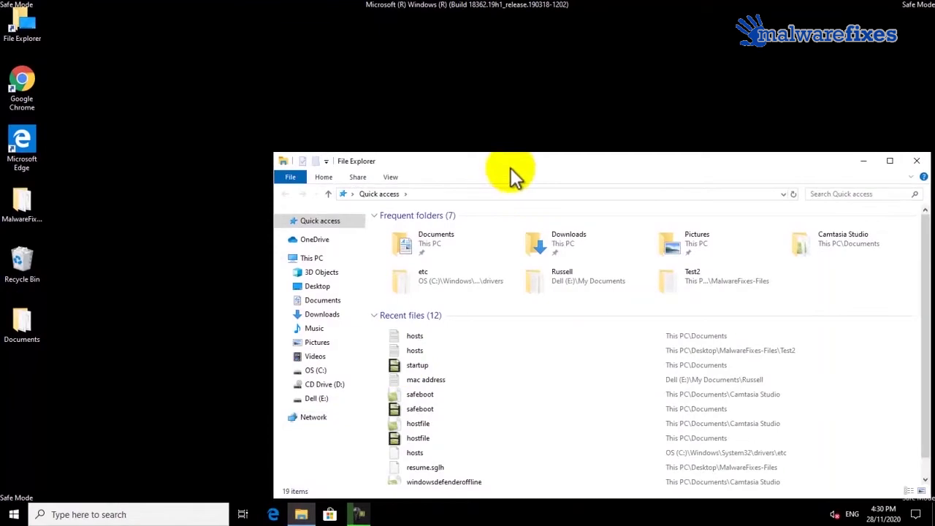
drag(511, 168, 356, 85)
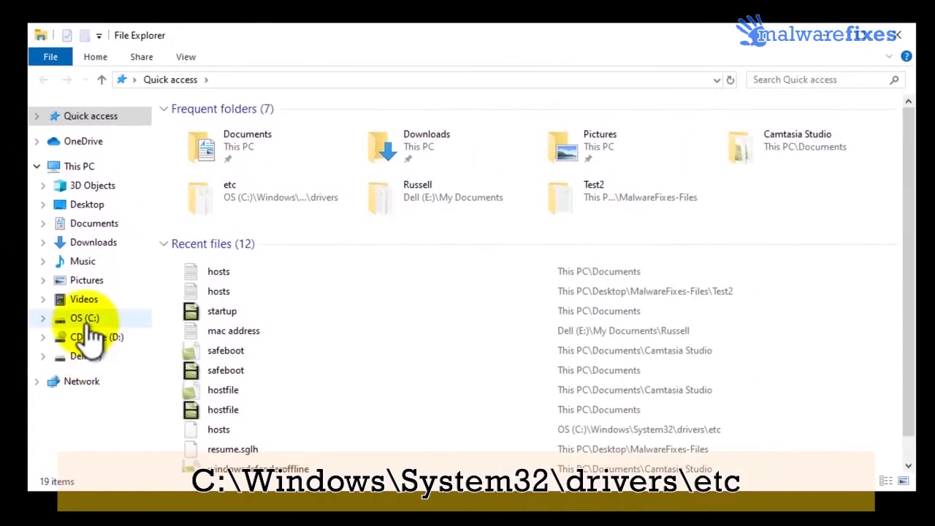
click(85, 320)
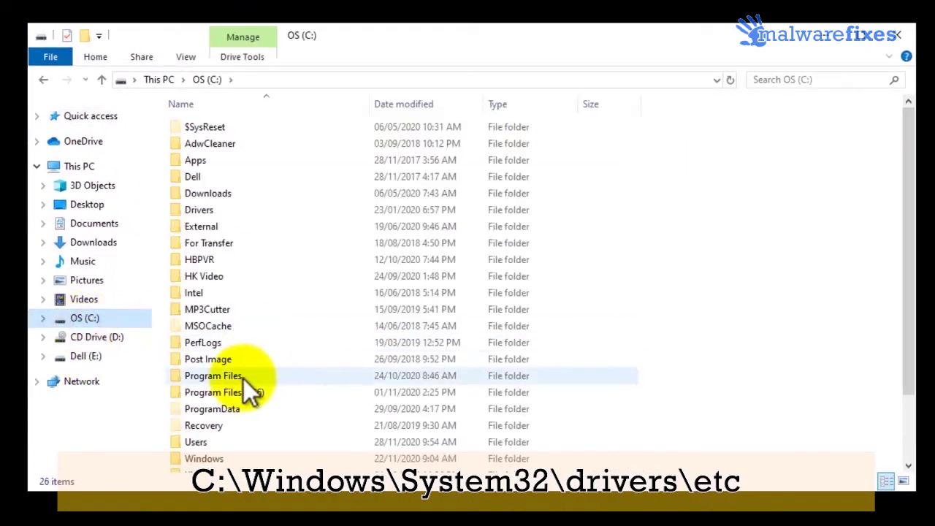
scroll(237, 395, down, 2)
double_click(212, 383)
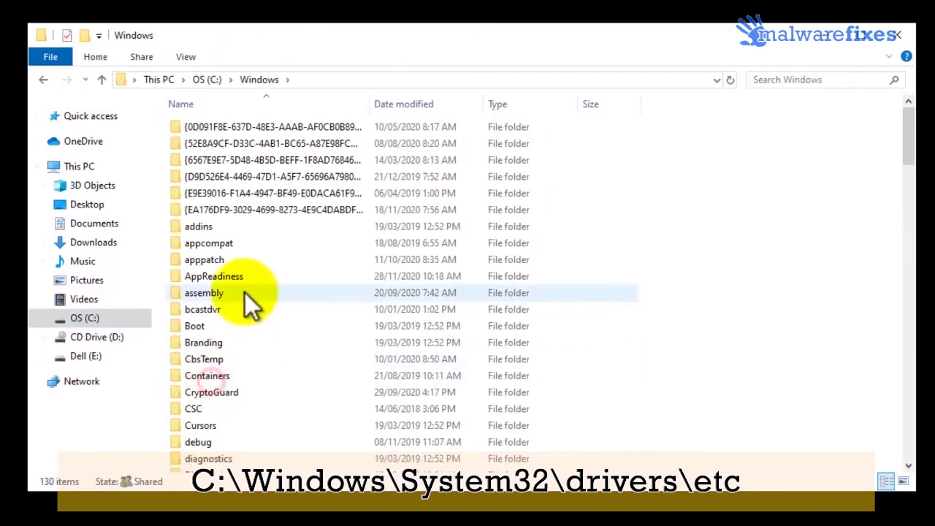
scroll(251, 296, down, 20)
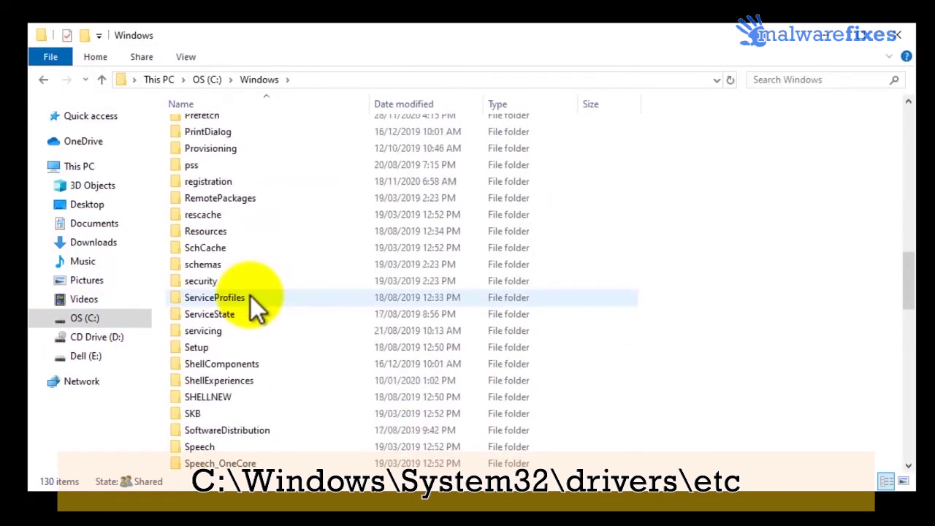
double_click(226, 399)
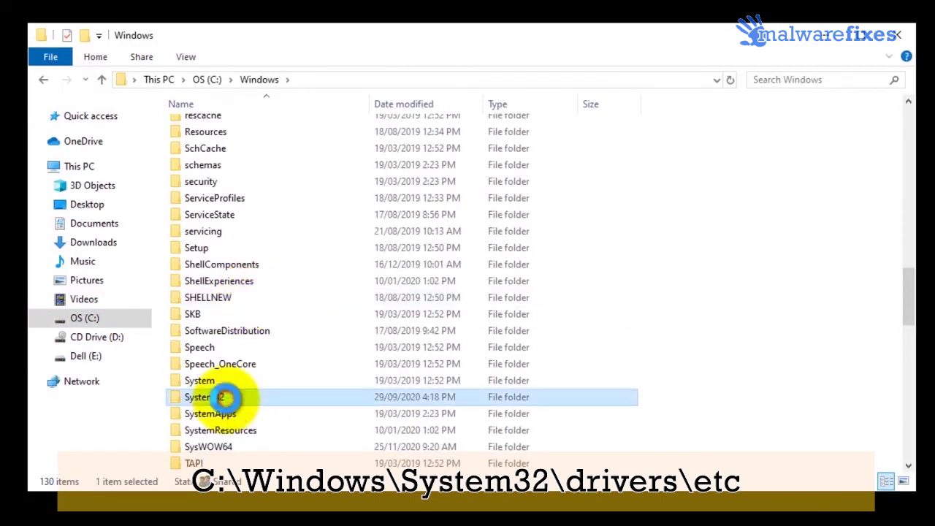
Browse from the System32 folder to the etc folder inside drivers
click(249, 210)
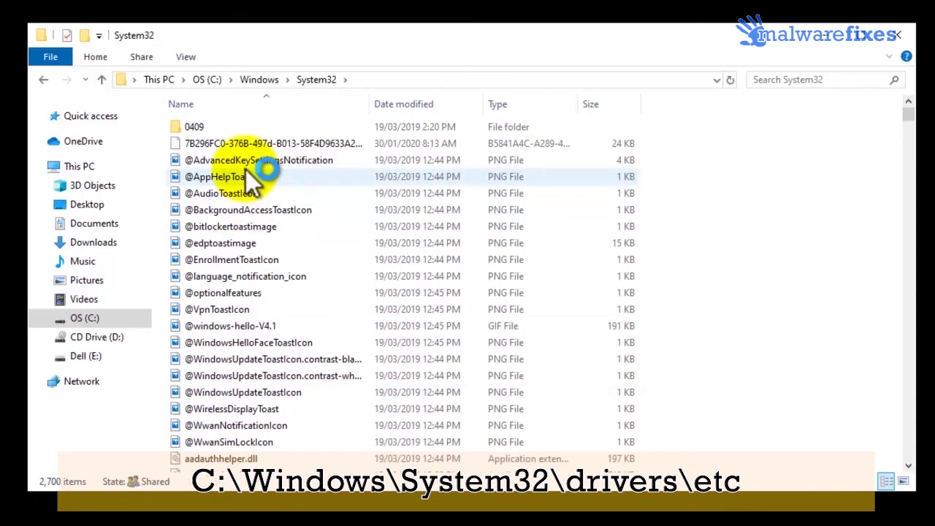
scroll(247, 195, down, 6)
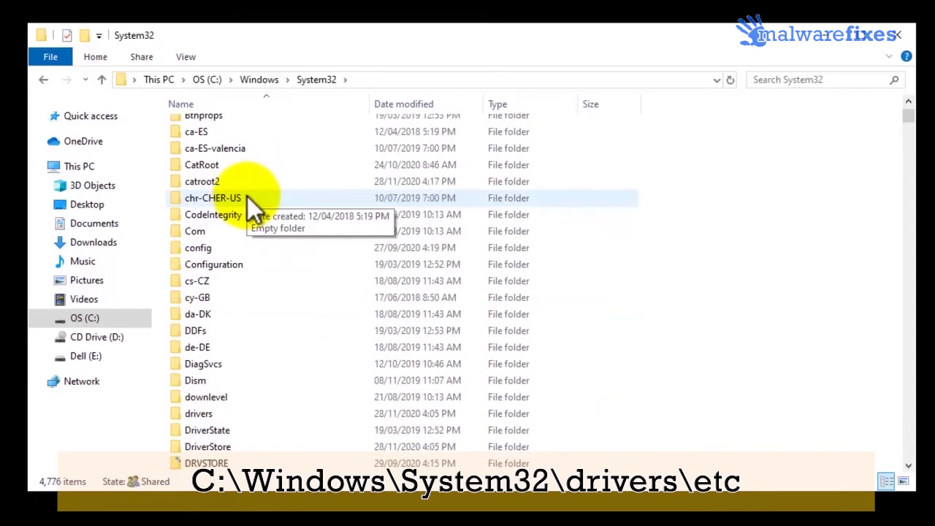
scroll(247, 195, down, 1)
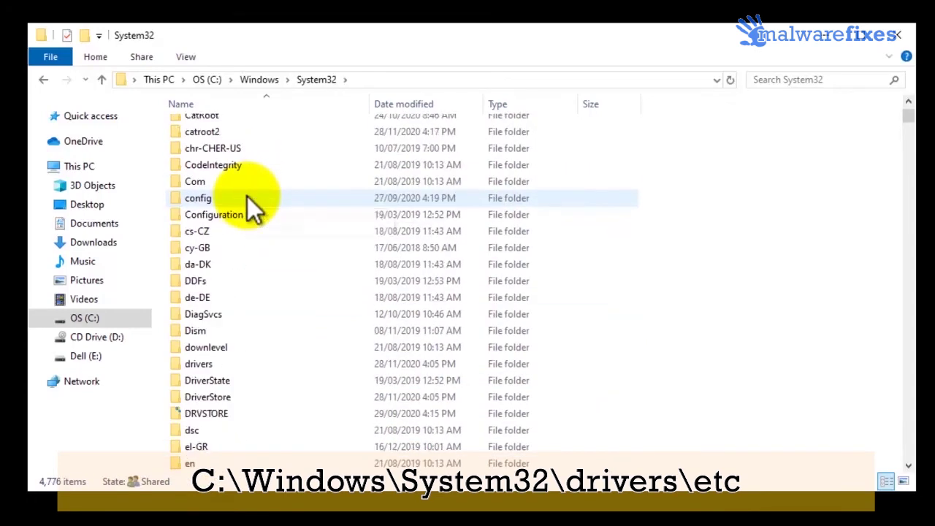
double_click(206, 365)
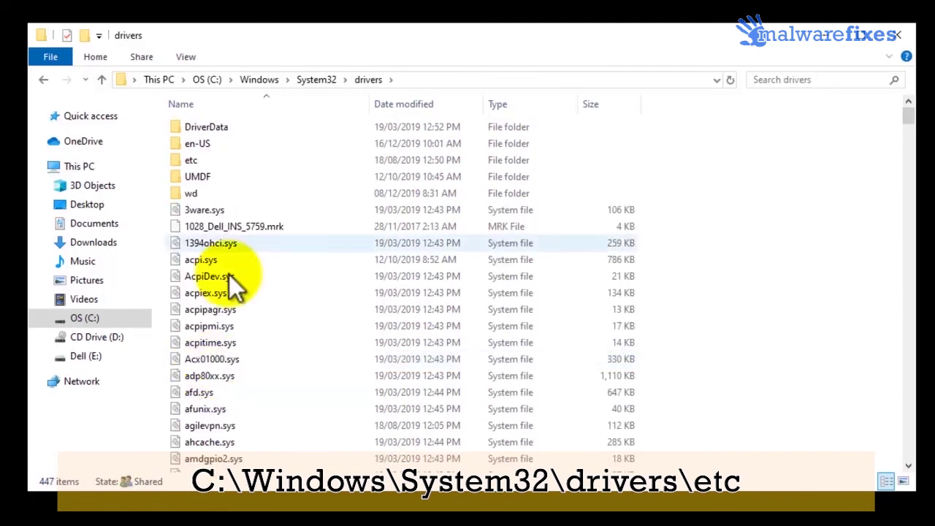
click(217, 161)
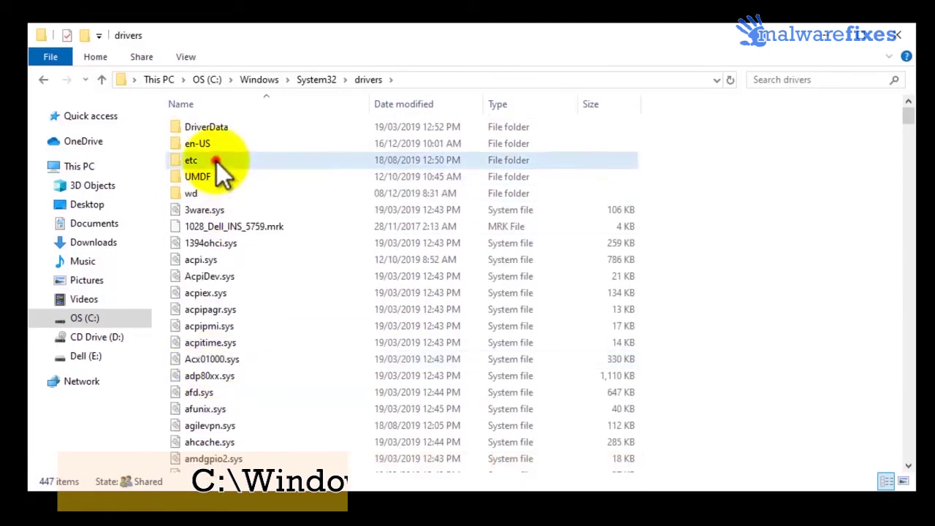
double_click(217, 161)
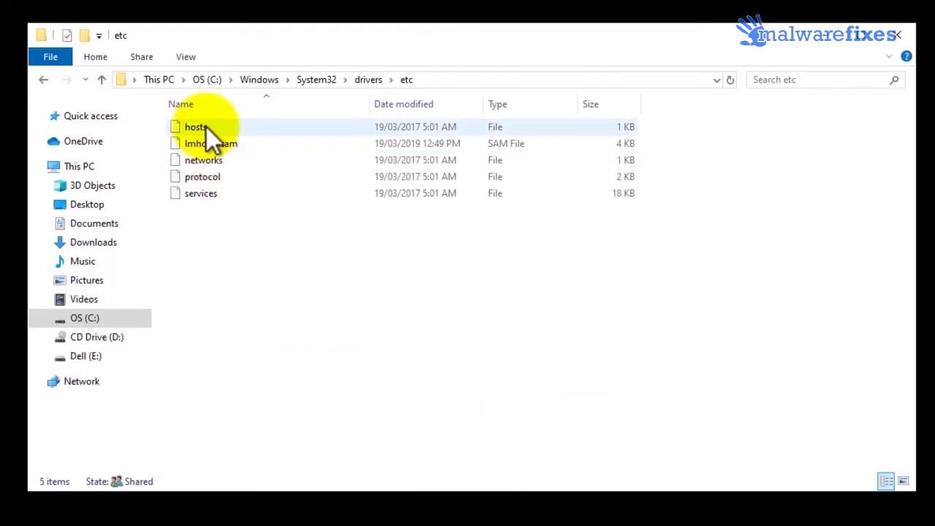
Open the hosts file in the etc folder with Notepad
click(206, 126)
double_click(206, 127)
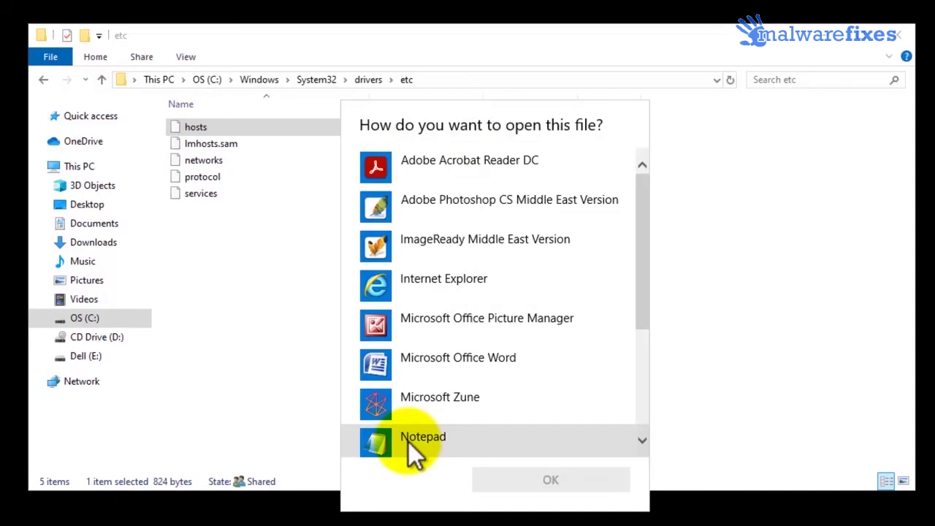
double_click(409, 442)
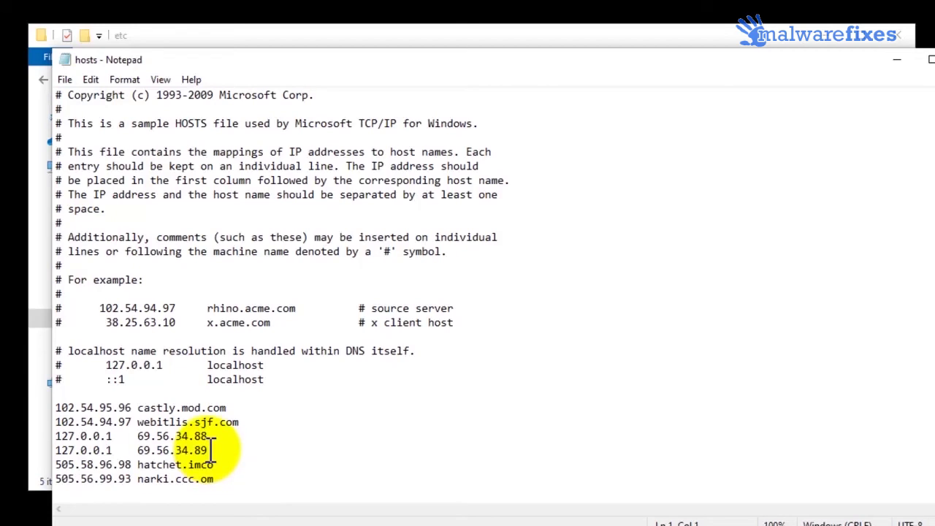
Delete the six uncommented entries from castly.mod.com to narki.ccc.om, save the hosts file, and close it and its folder
drag(57, 409, 246, 477)
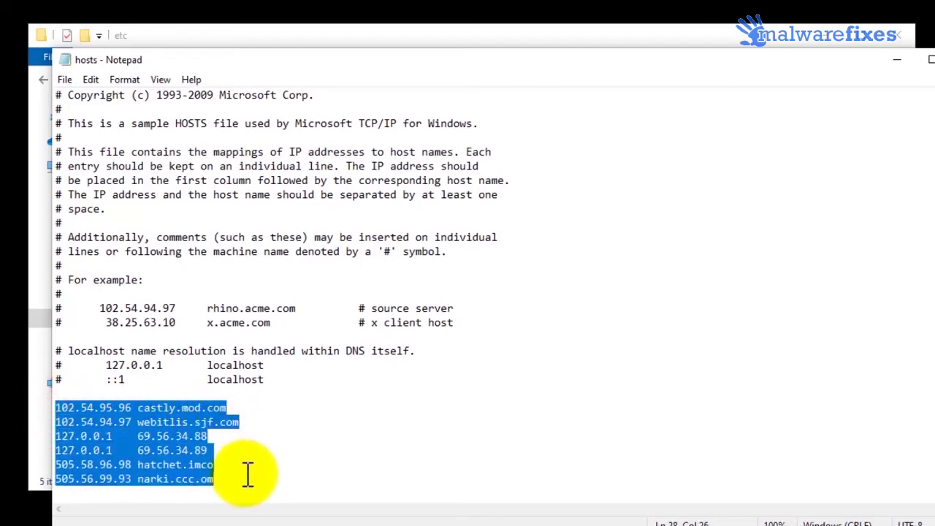
right_click(182, 459)
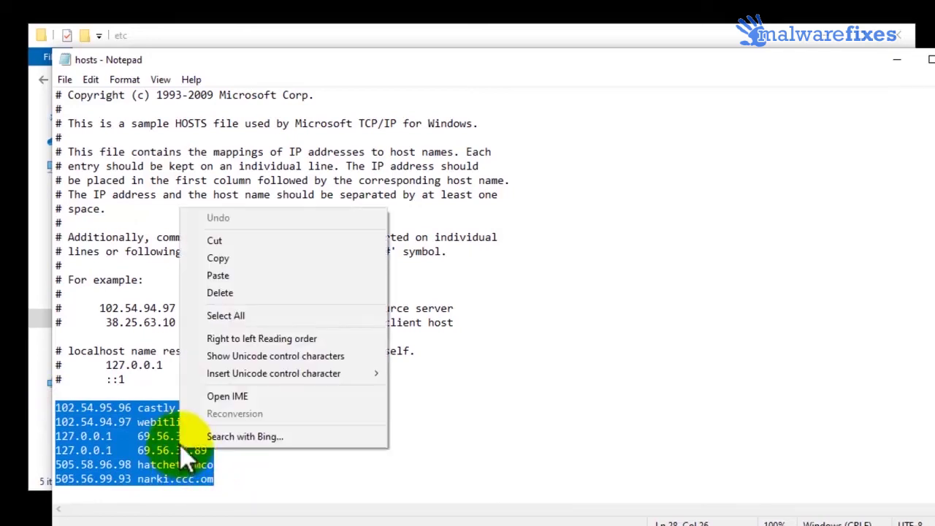
click(210, 293)
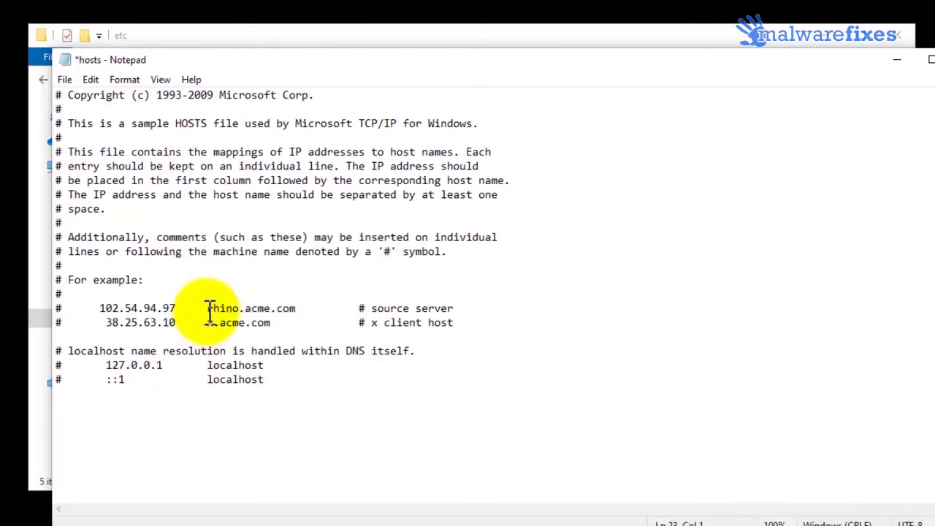
click(69, 86)
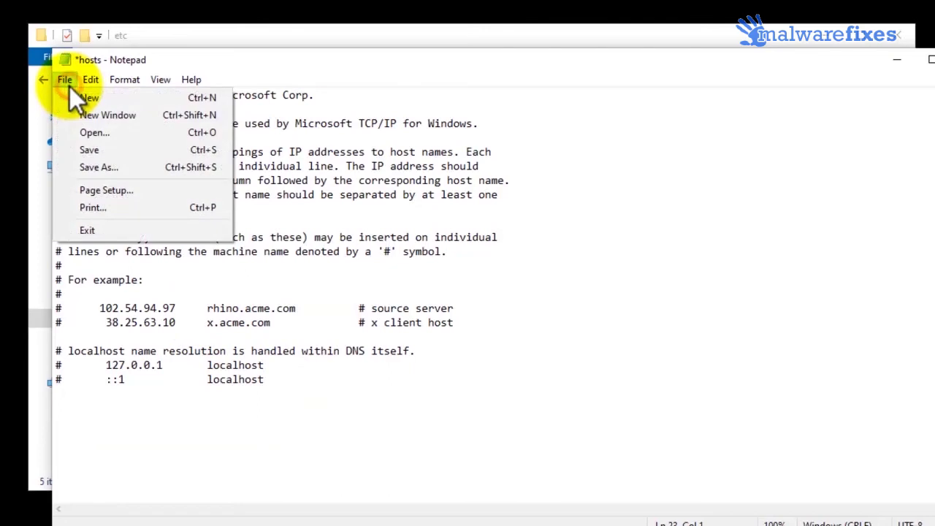
click(98, 151)
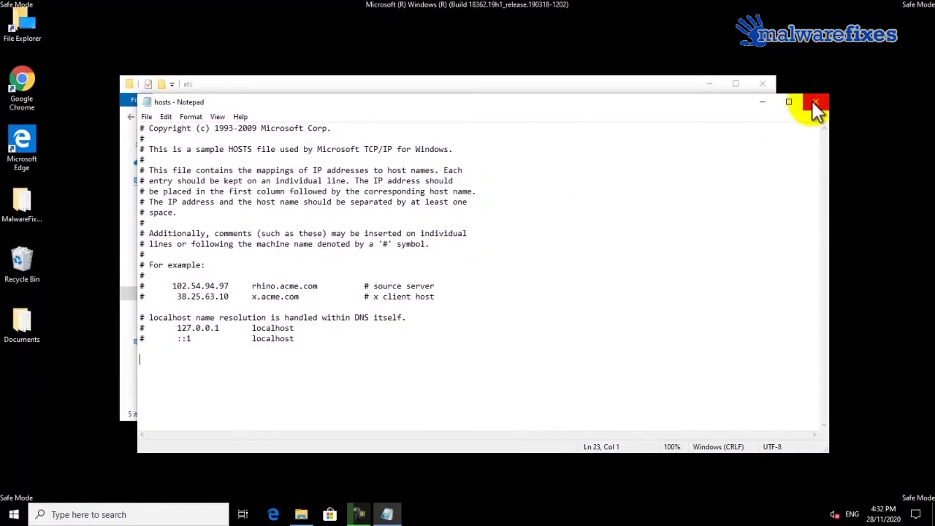
click(813, 102)
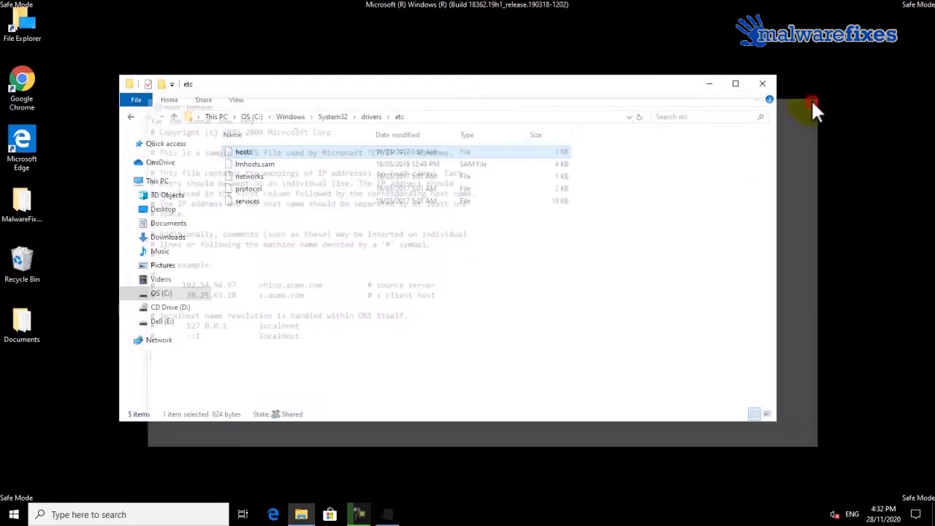
click(764, 84)
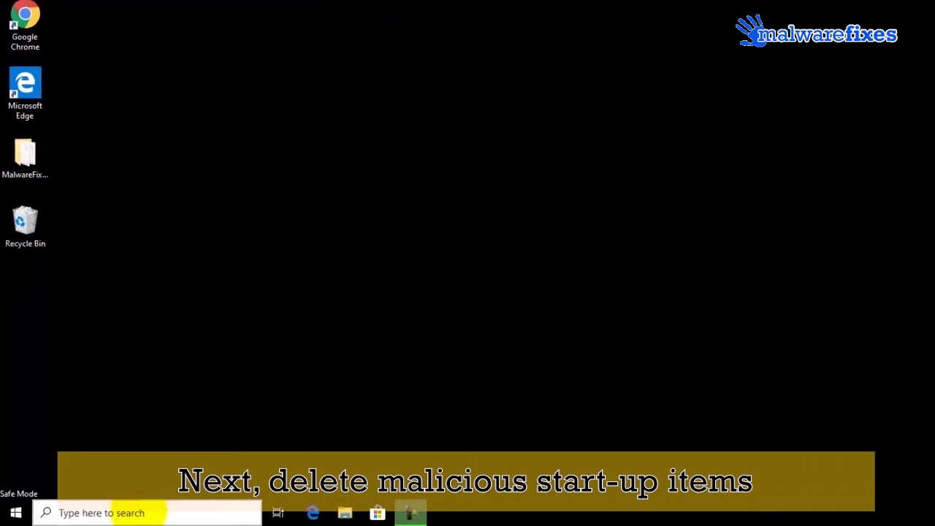
Search Windows for "run" and use the Run app to open shell:startup
click(138, 513)
text(r)
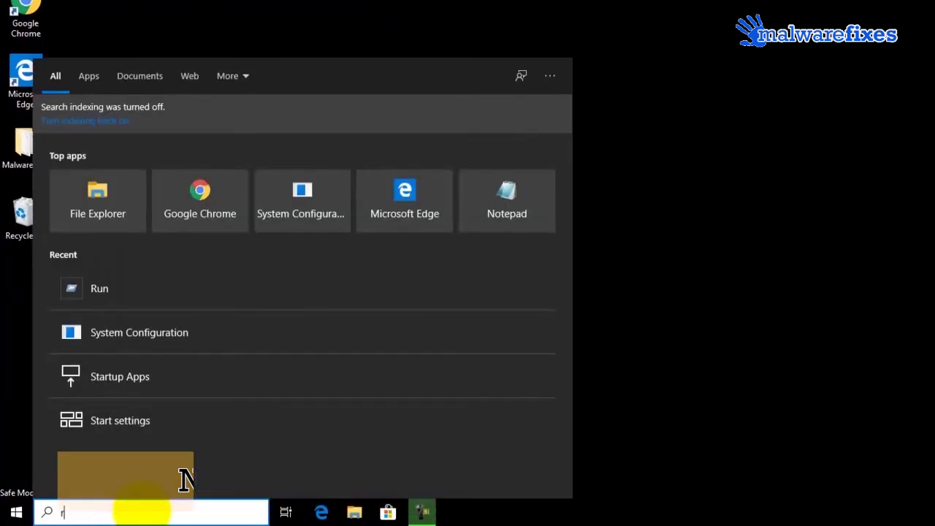
text(un)
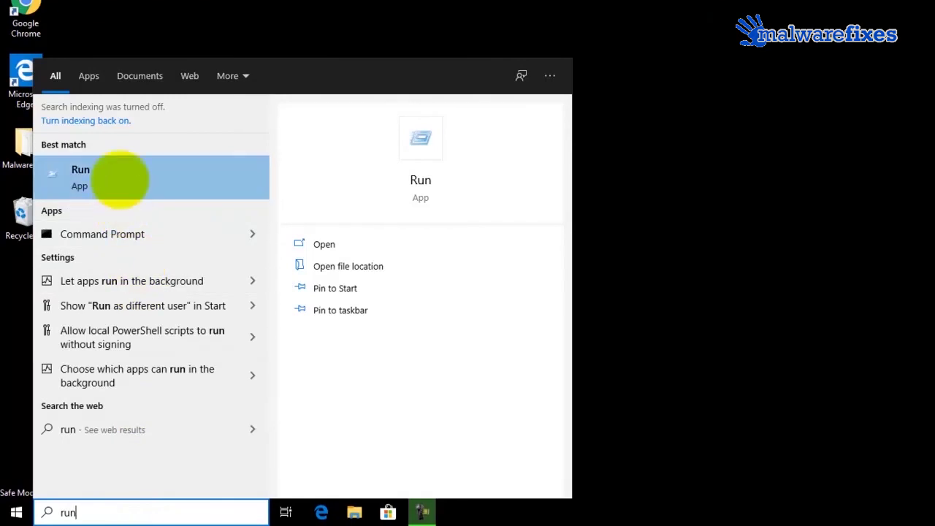
click(119, 178)
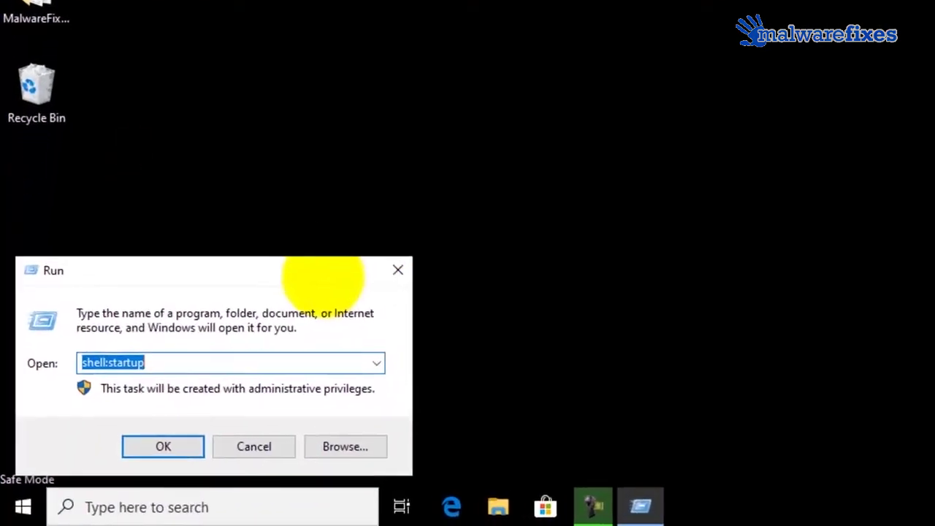
click(188, 360)
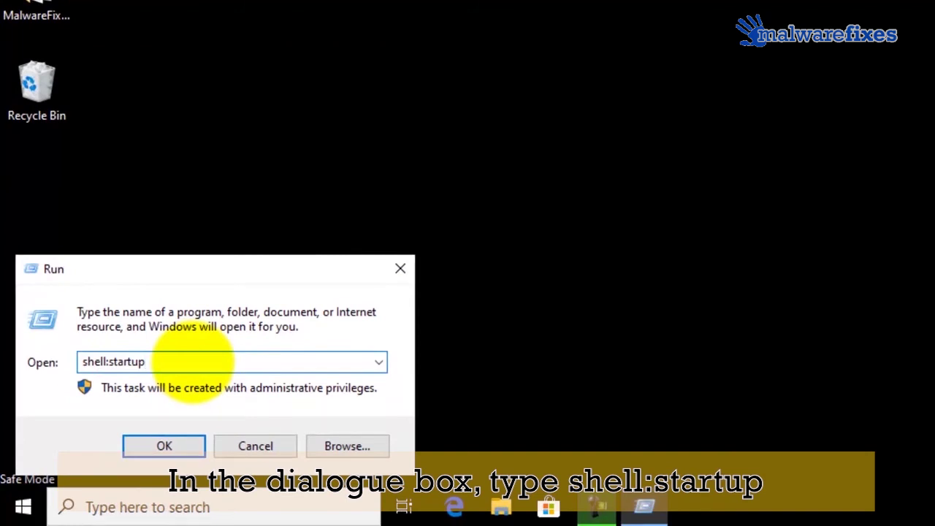
click(175, 441)
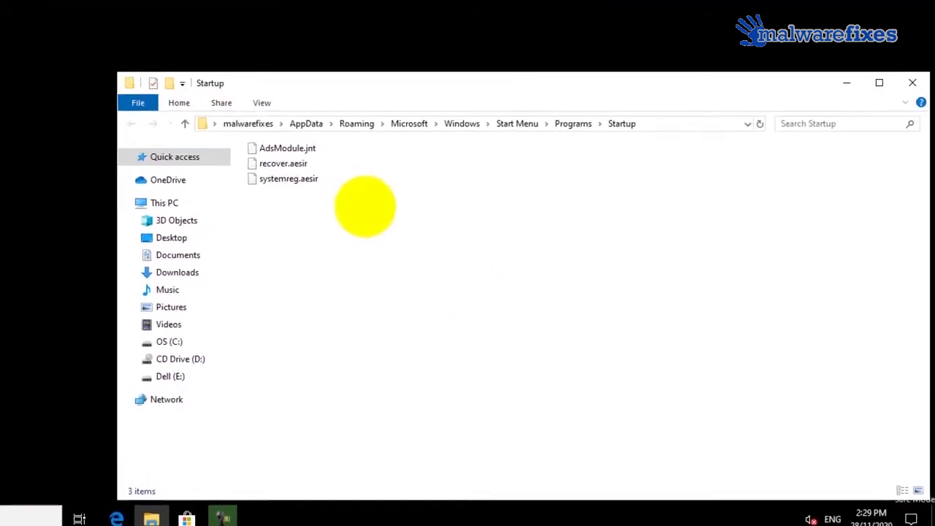
Delete AdsModule.jnt, recover.aesir and systemreg.aesir from the Startup folder and close the folder
click(285, 132)
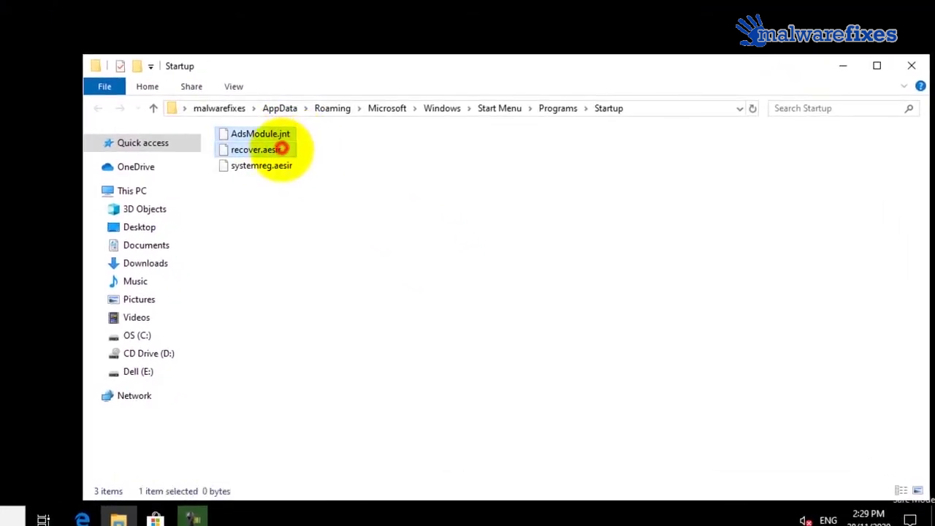
shift+click(281, 164)
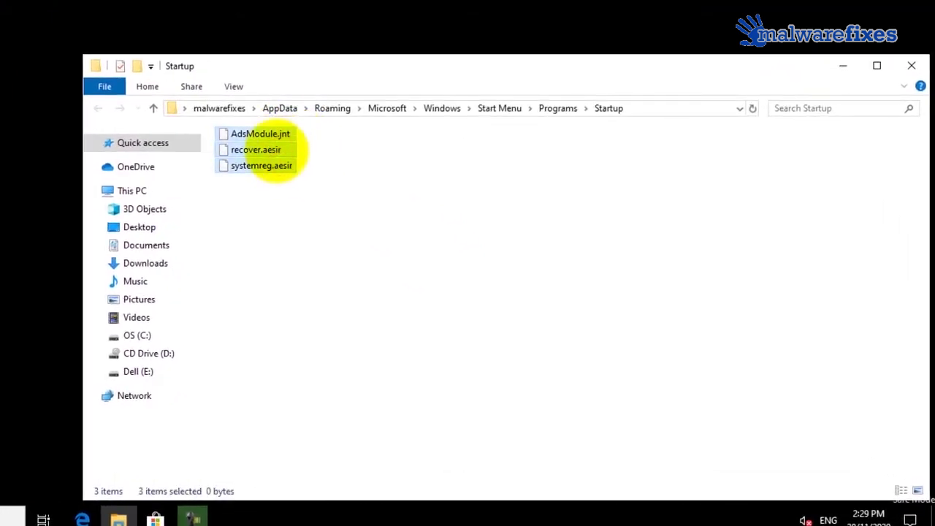
right_click(276, 150)
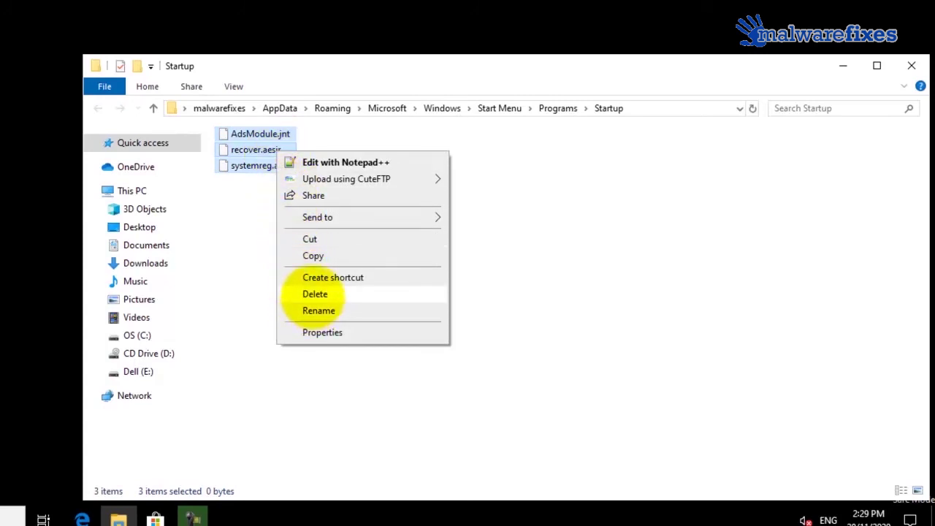
click(315, 294)
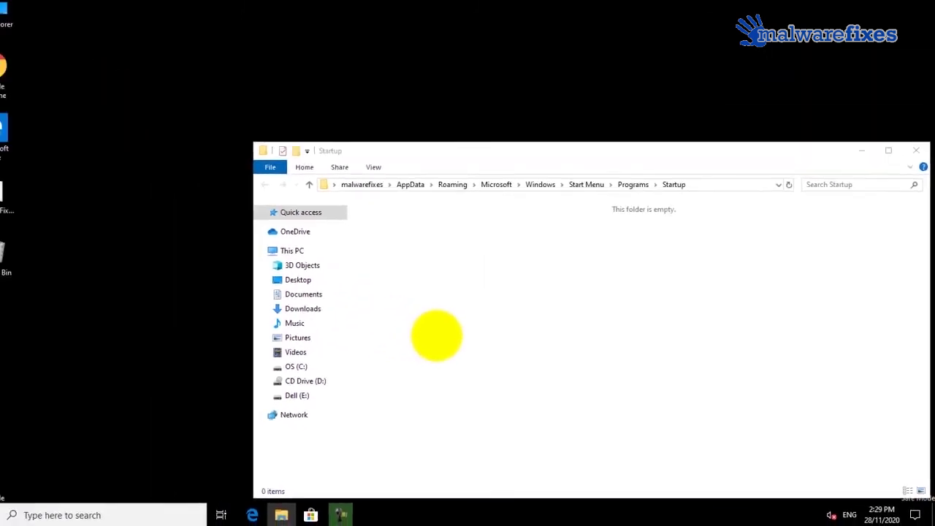
click(918, 161)
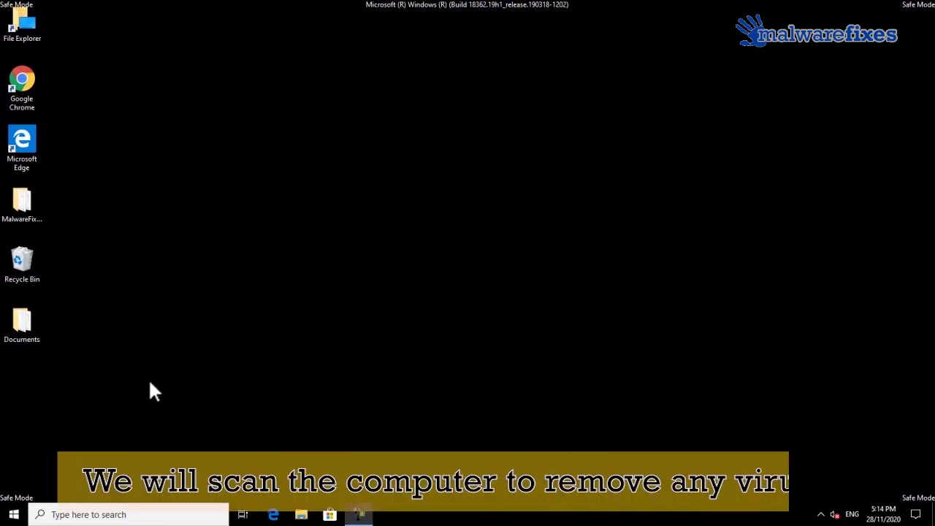
Launch Malwarebytes and start a scan of the computer
click(16, 515)
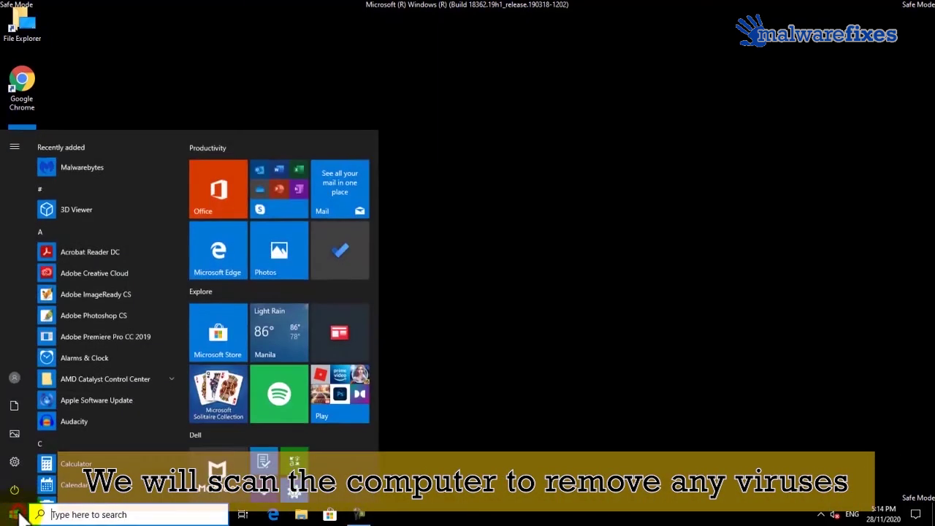
click(93, 167)
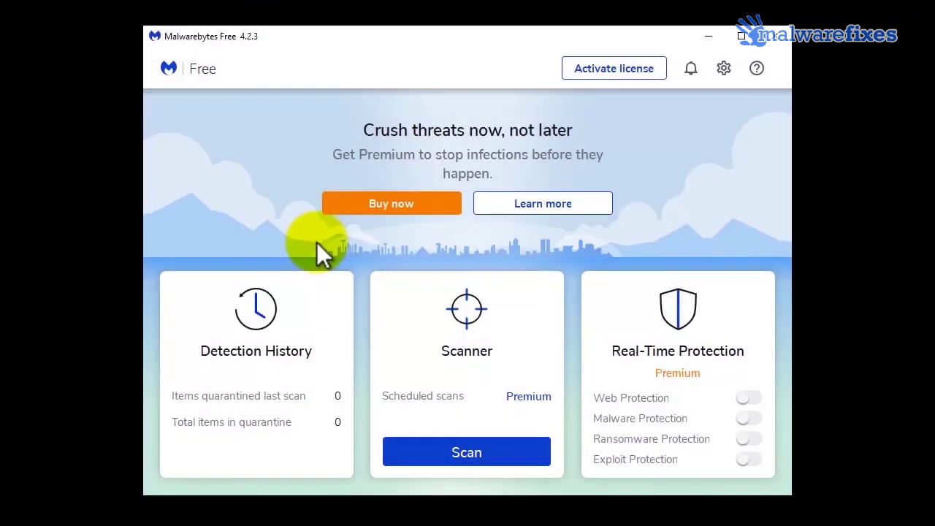
click(463, 454)
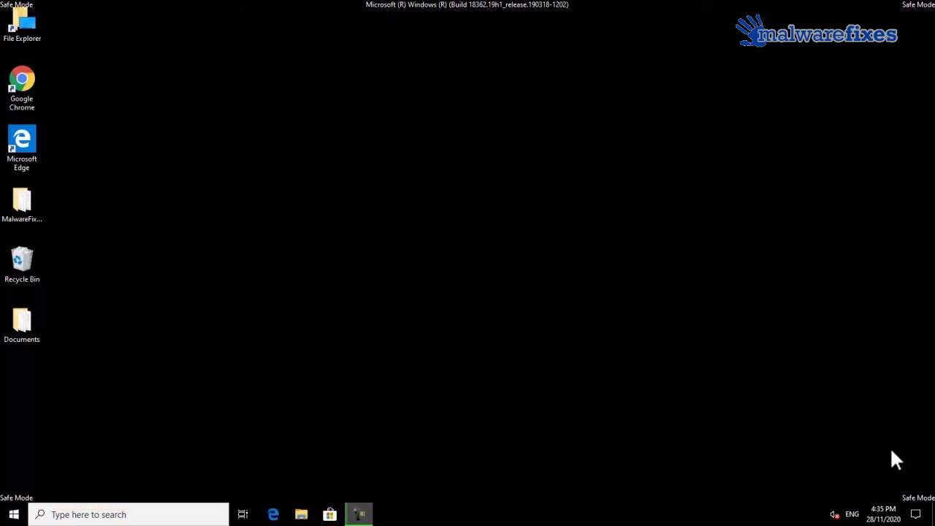
Search Windows for "msconfig" and open the System Configuration app
click(142, 515)
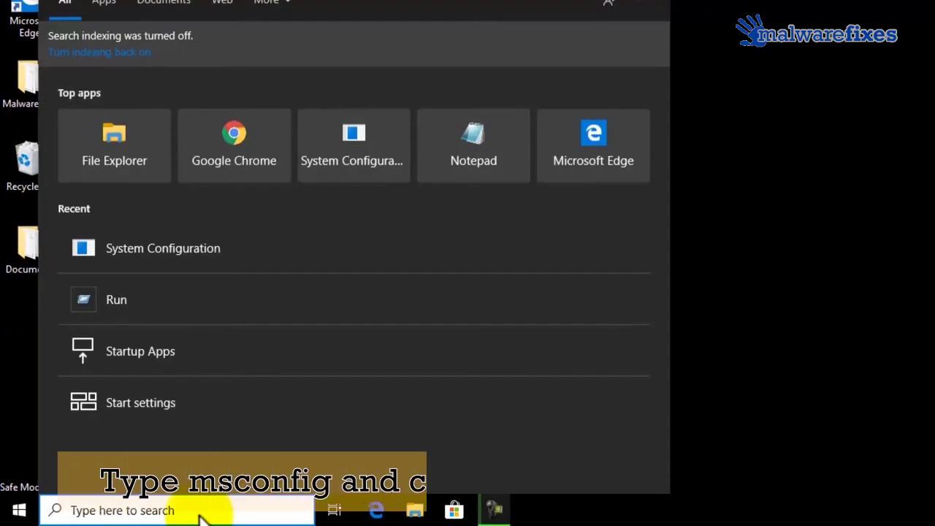
text(msconfig)
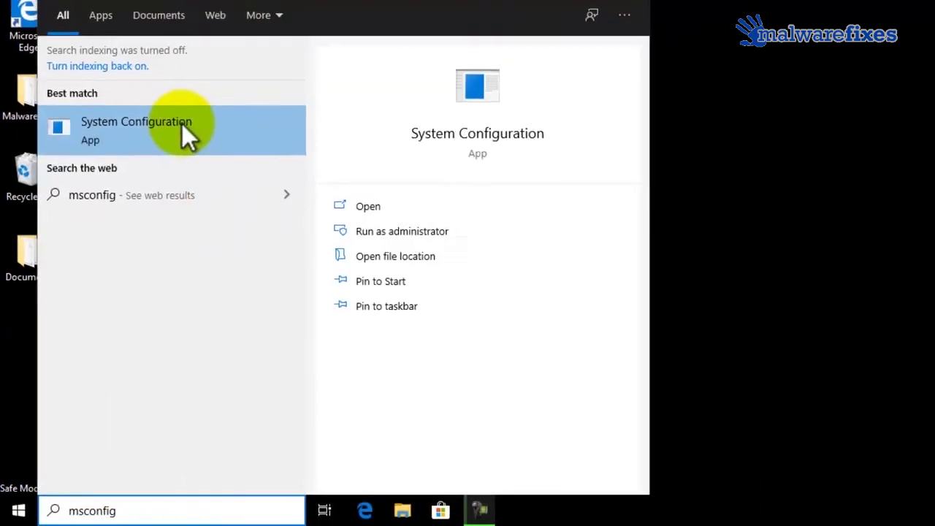
click(183, 120)
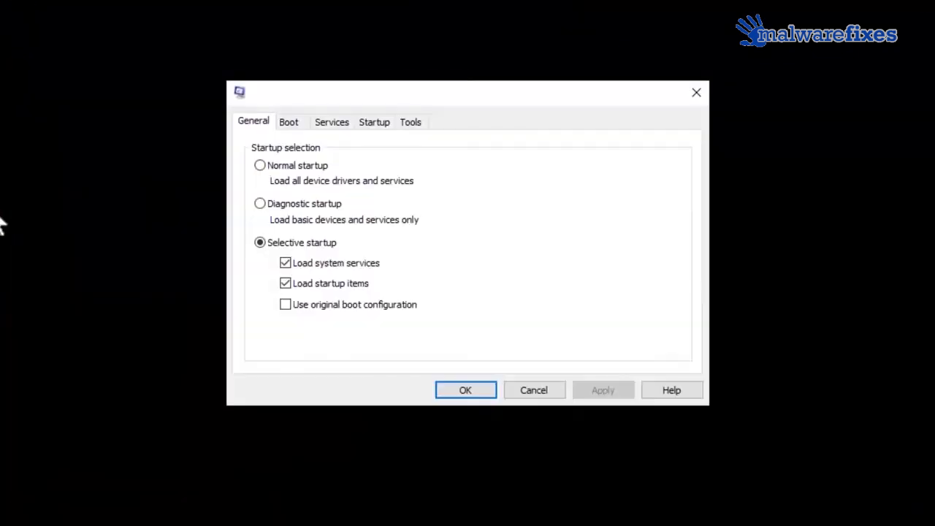
Turn off Safe boot in the boot options, apply the change and restart the computer
click(288, 123)
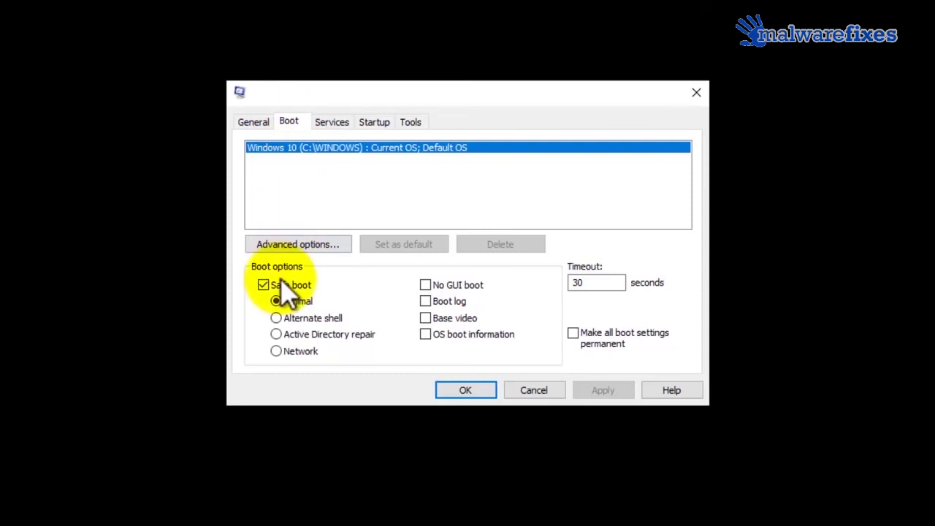
click(264, 286)
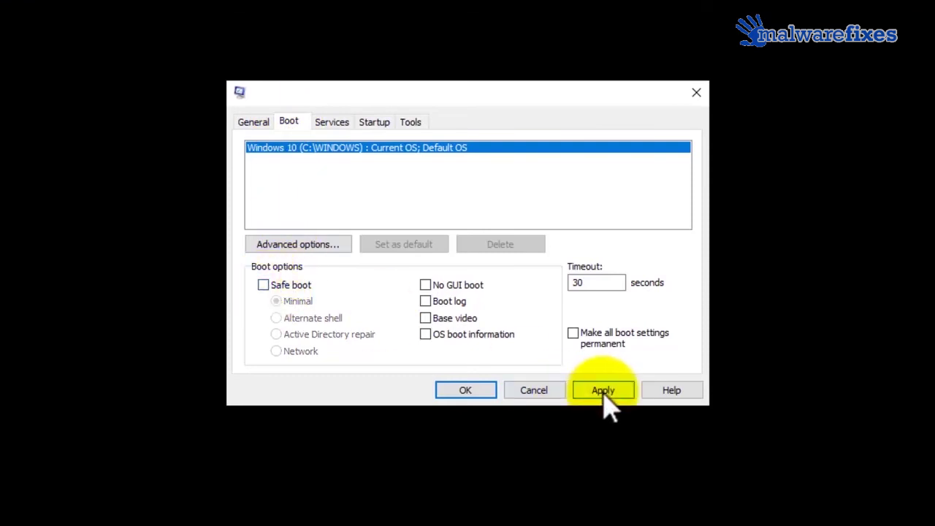
click(605, 394)
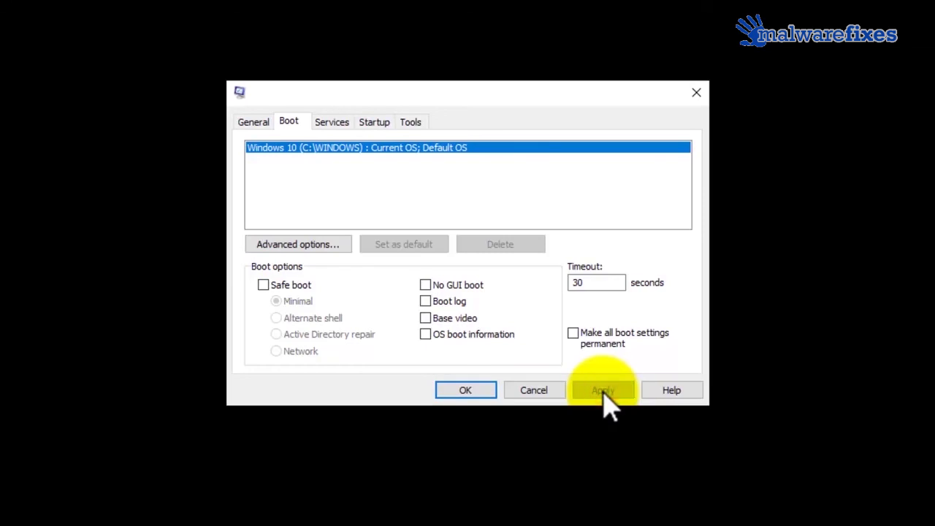
click(468, 390)
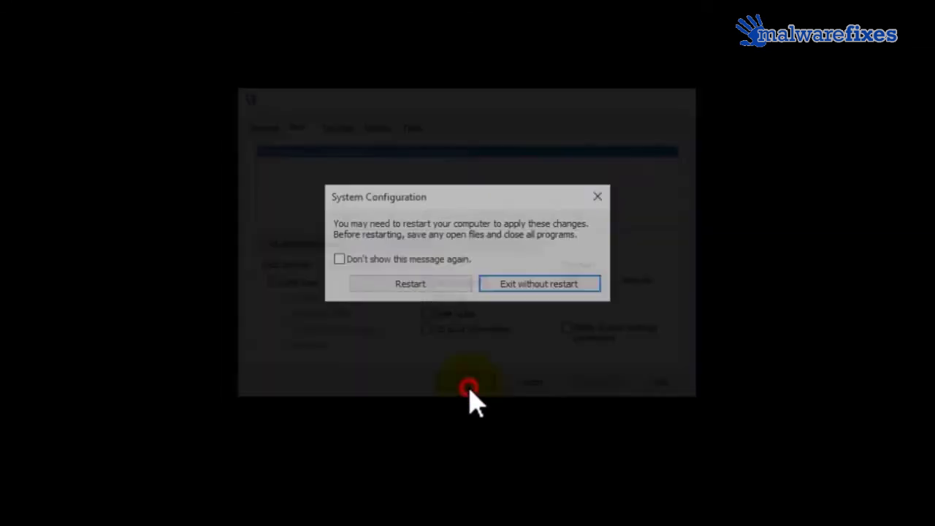
click(431, 280)
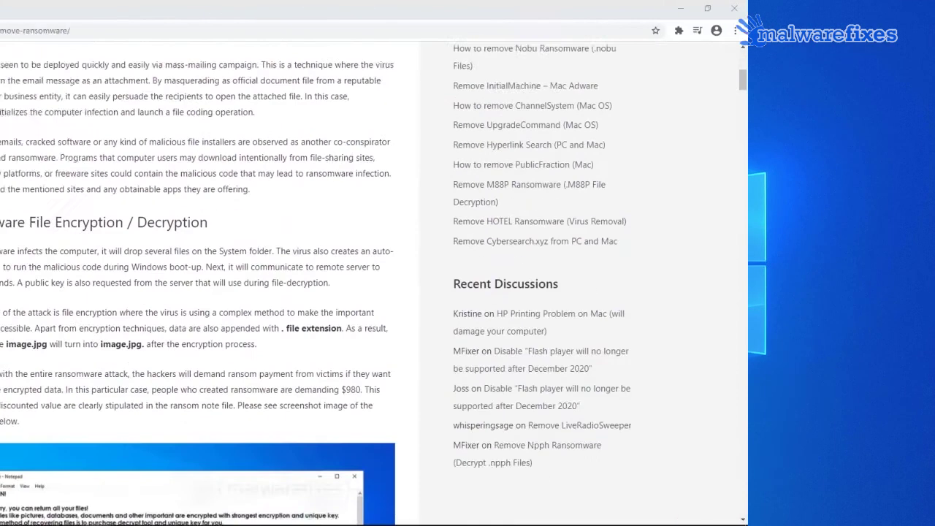
Read through the malwarefixes.com ransomware removal guide, examining the removal stages, Emsisoft decryption tools and the file recovery options
scroll(41, 339, down, 10)
scroll(41, 338, down, 13)
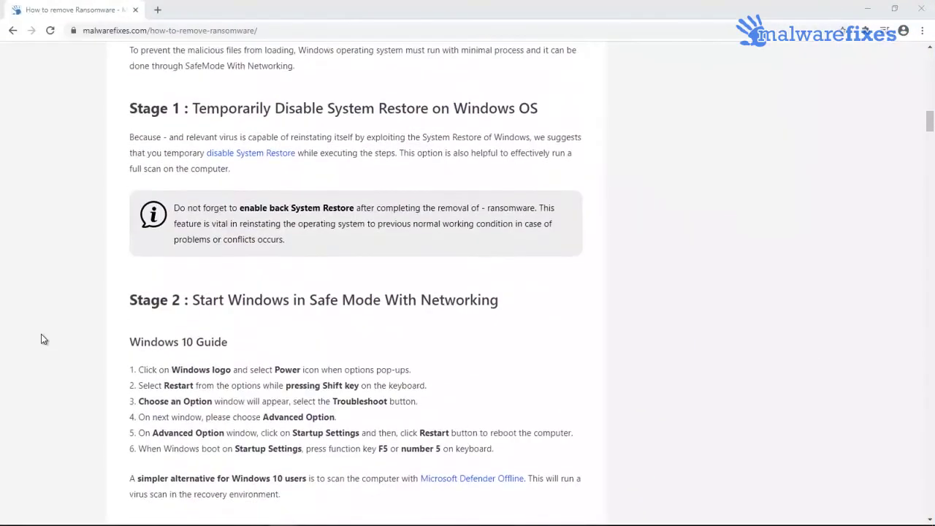
scroll(41, 338, down, 15)
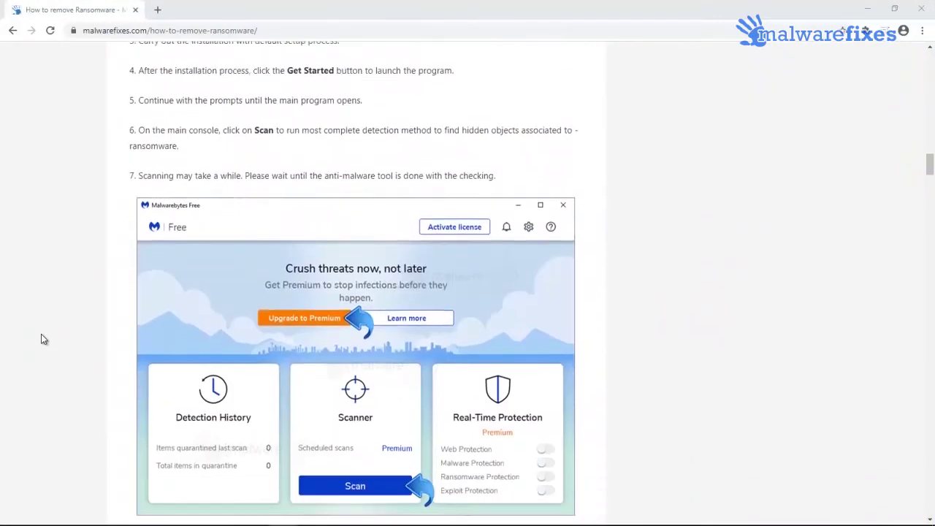
scroll(42, 338, down, 12)
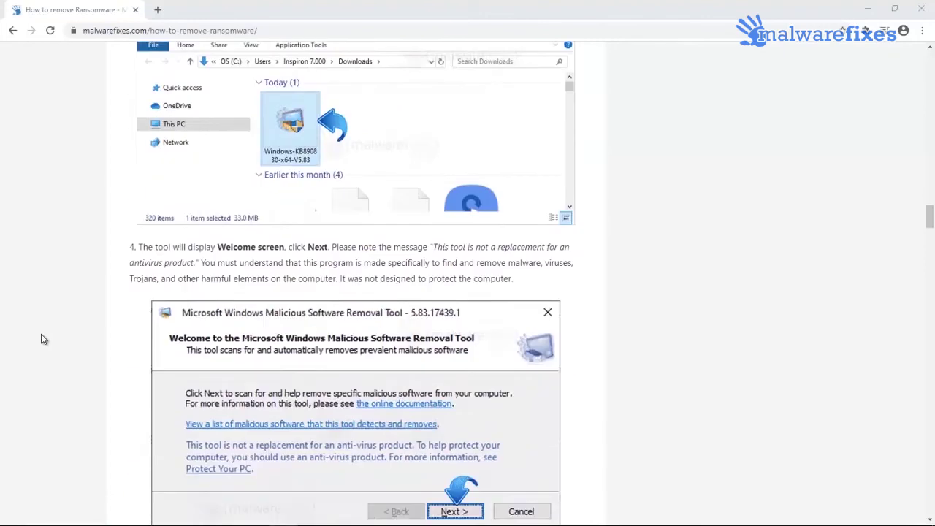
scroll(42, 338, down, 12)
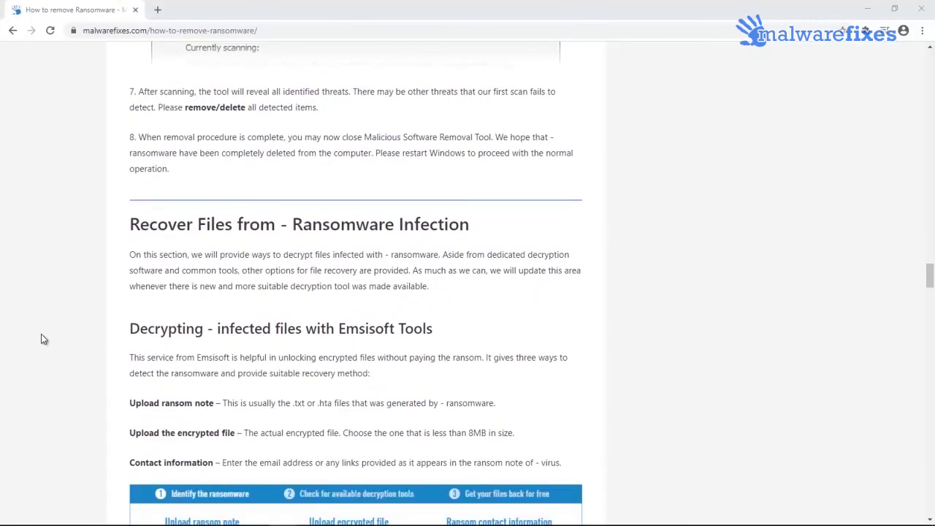
scroll(42, 338, down, 2)
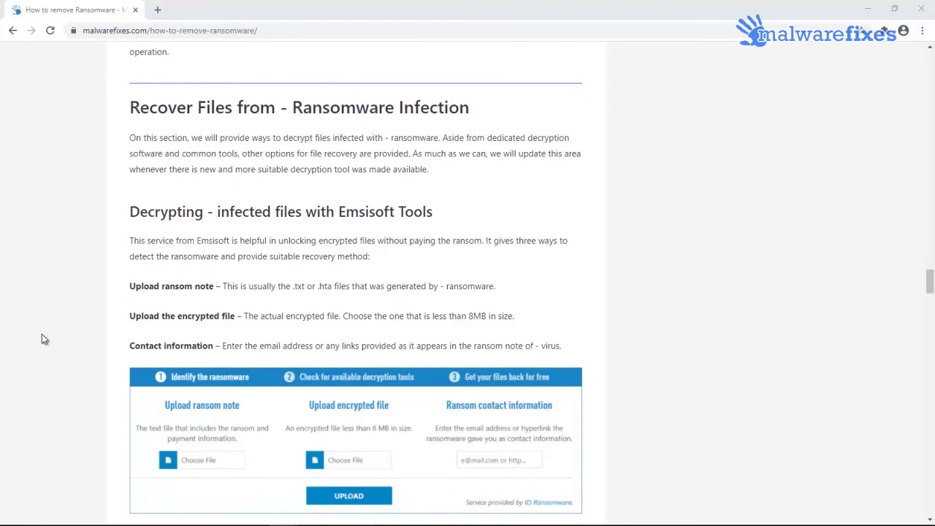
scroll(41, 339, down, 8)
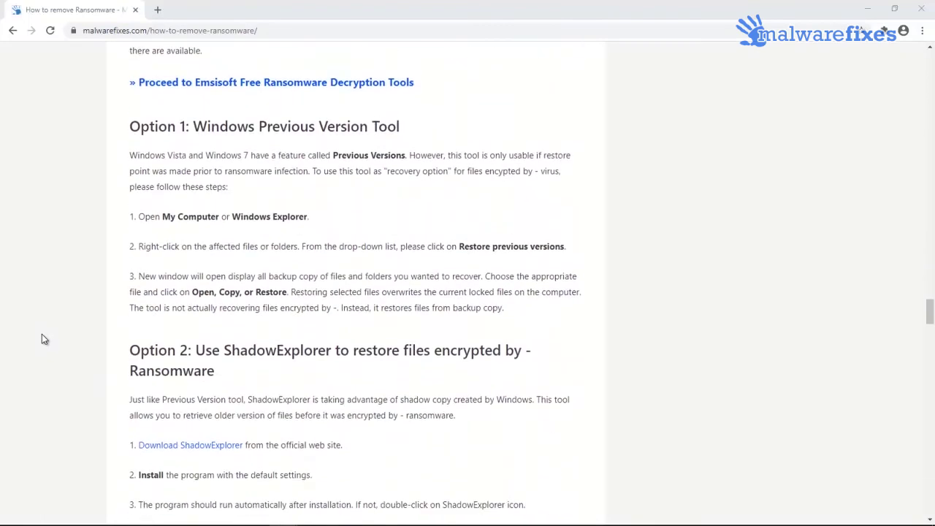
scroll(42, 339, down, 1)
scroll(42, 338, up, 1)
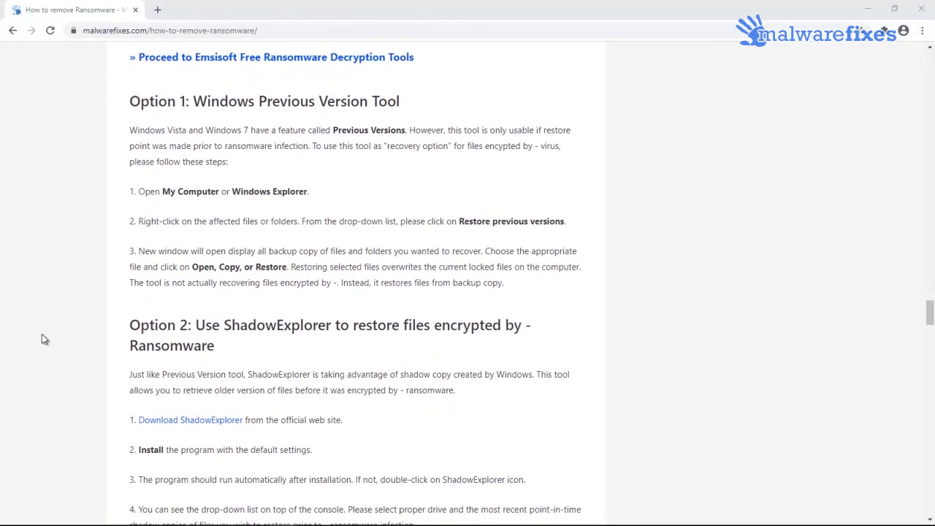
scroll(42, 338, down, 3)
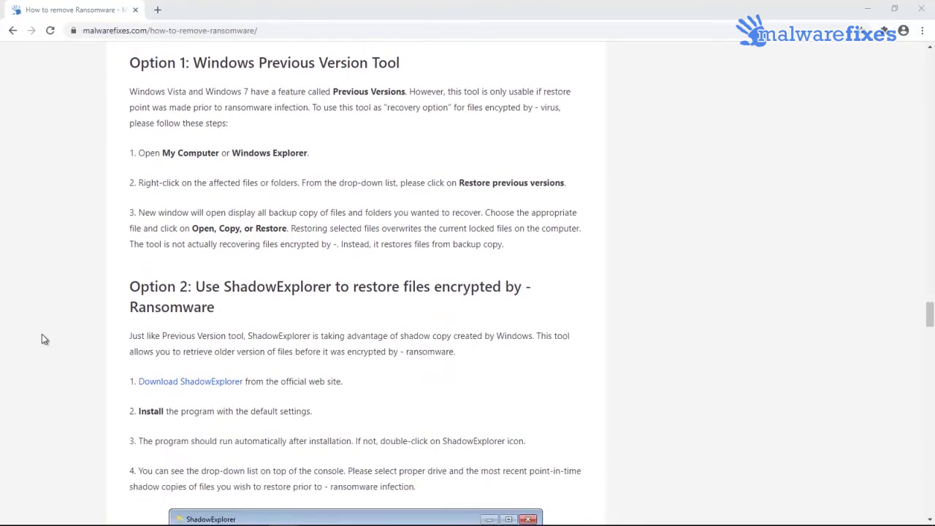